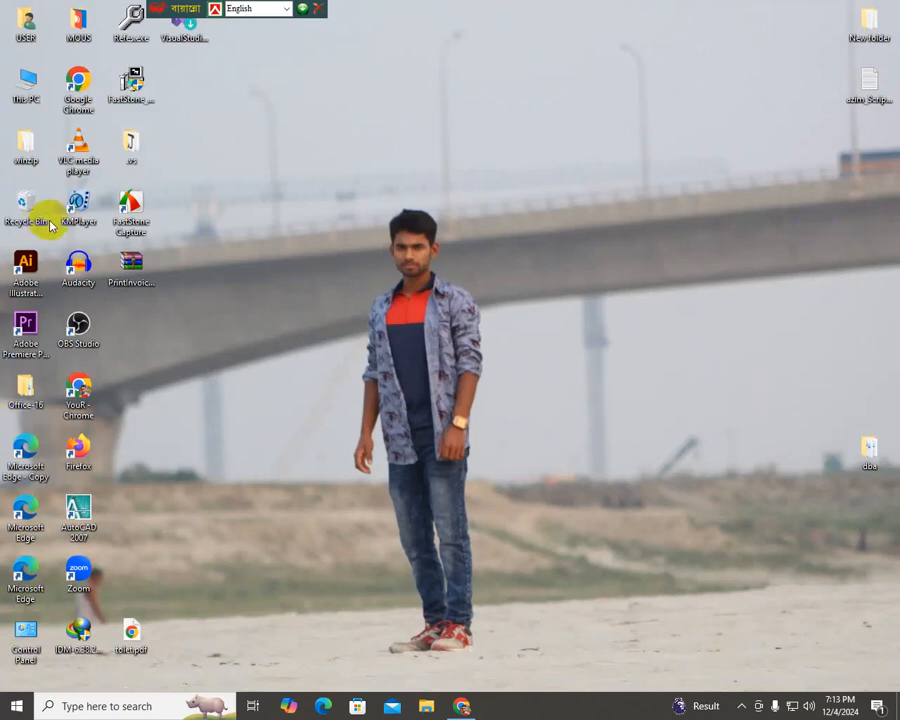
# - Launch Google Chrome, maximize its window and open the Oracle APEX website from the new tab page's shortcuts
pyautogui.doubleClick(76, 85)
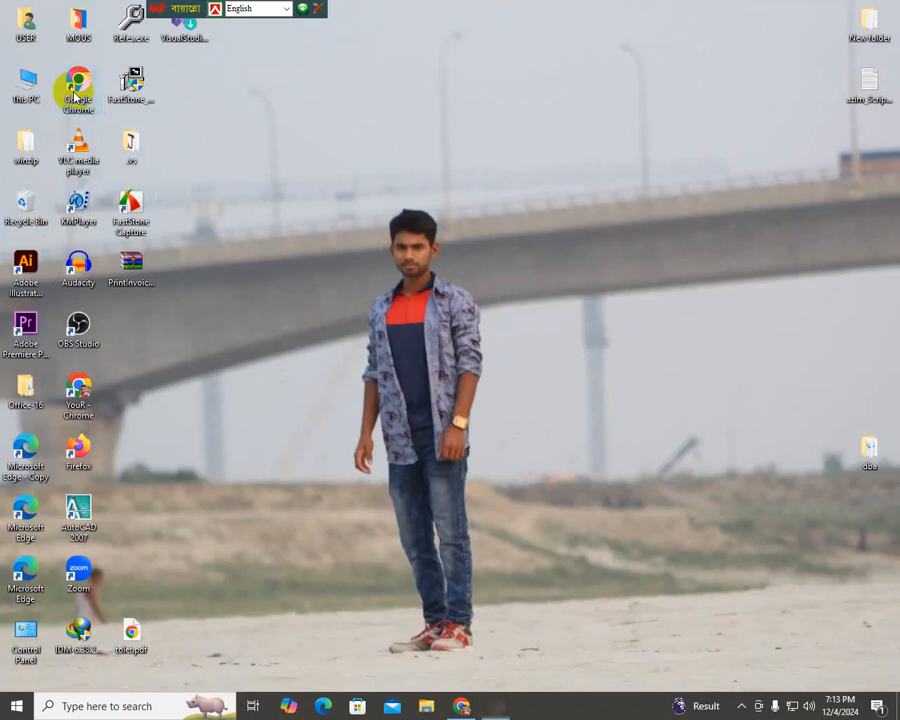
pyautogui.click(388, 312)
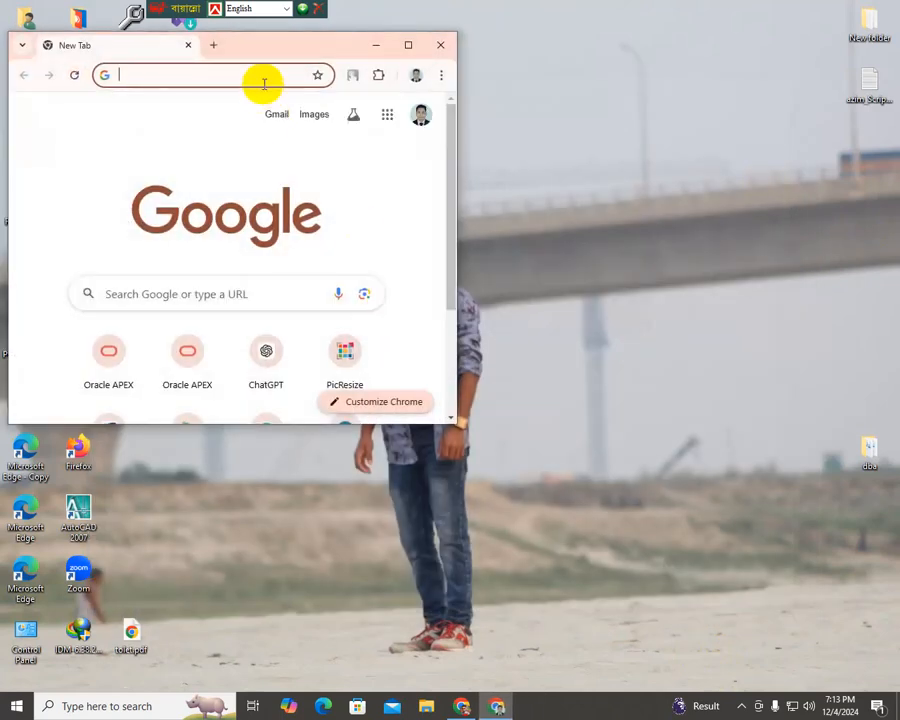
pyautogui.click(410, 46)
pyautogui.click(279, 50)
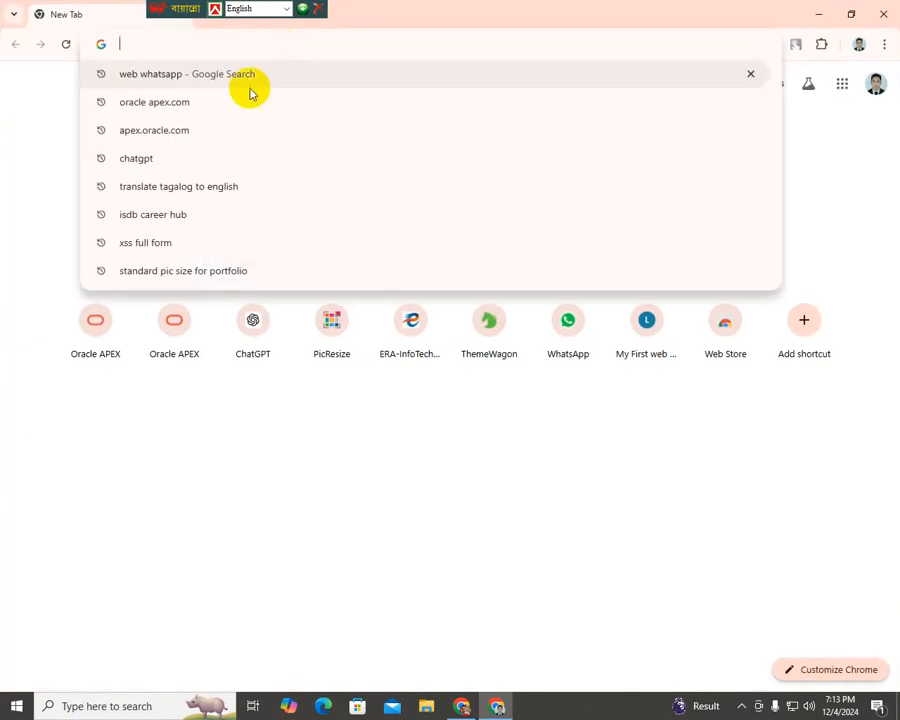
pyautogui.click(104, 342)
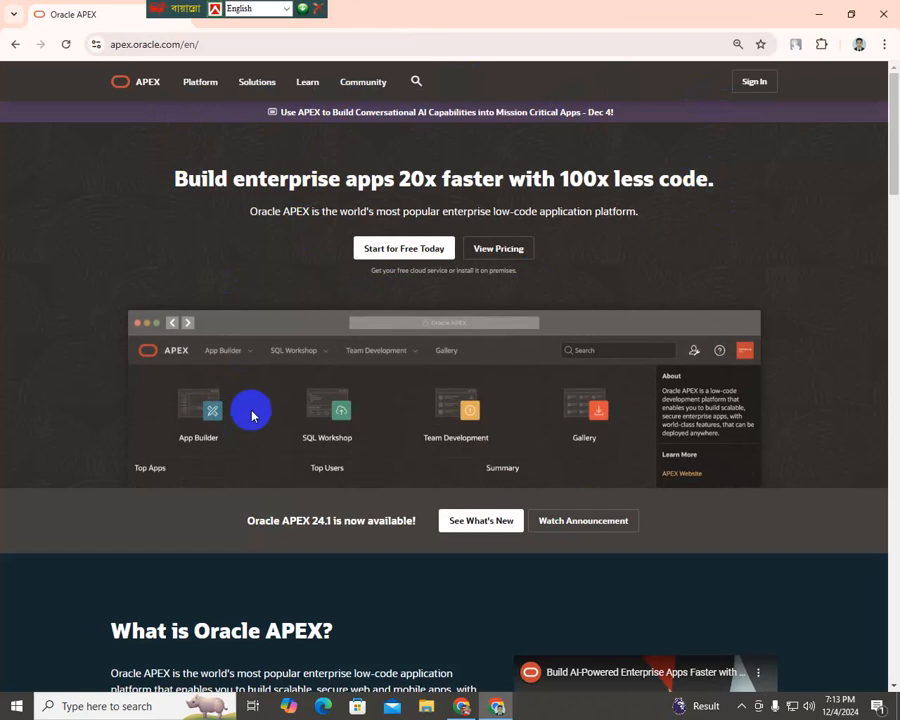
# - Look over the Oracle APEX home page and open the workspace sign-in page
pyautogui.scroll(-5, 250, 410)
pyautogui.scroll(1, 330, 385)
pyautogui.scroll(-3, 356, 372)
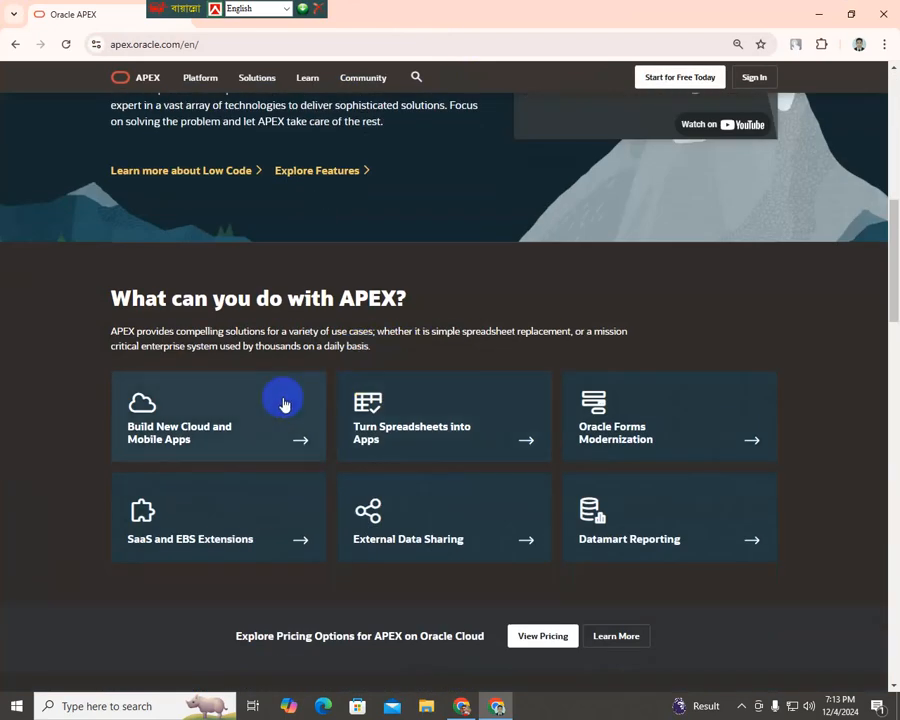
pyautogui.scroll(4, 300, 395)
pyautogui.scroll(2, 314, 391)
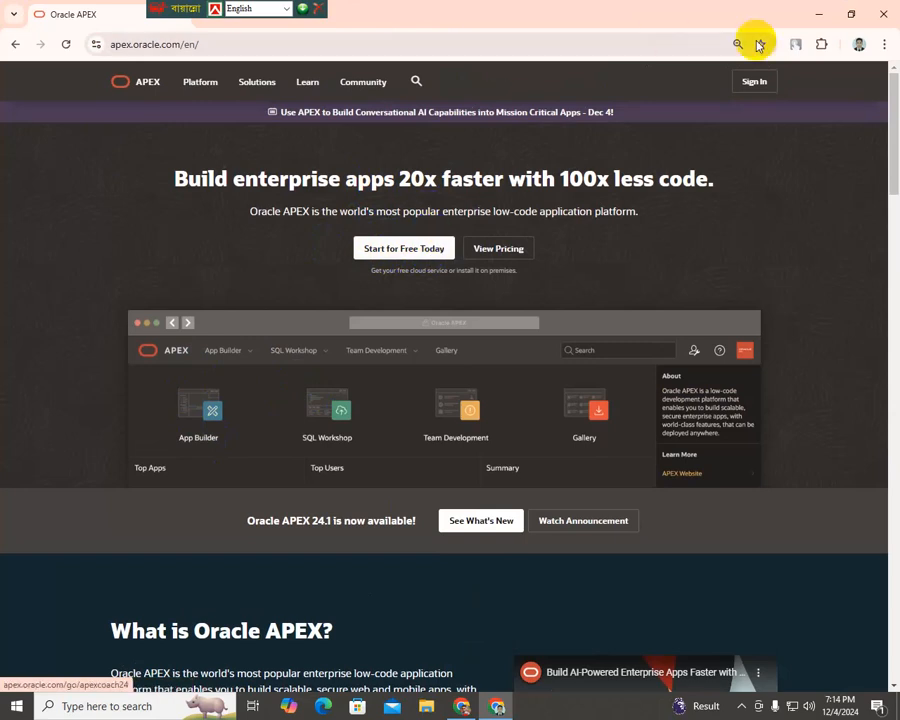
pyautogui.click(755, 86)
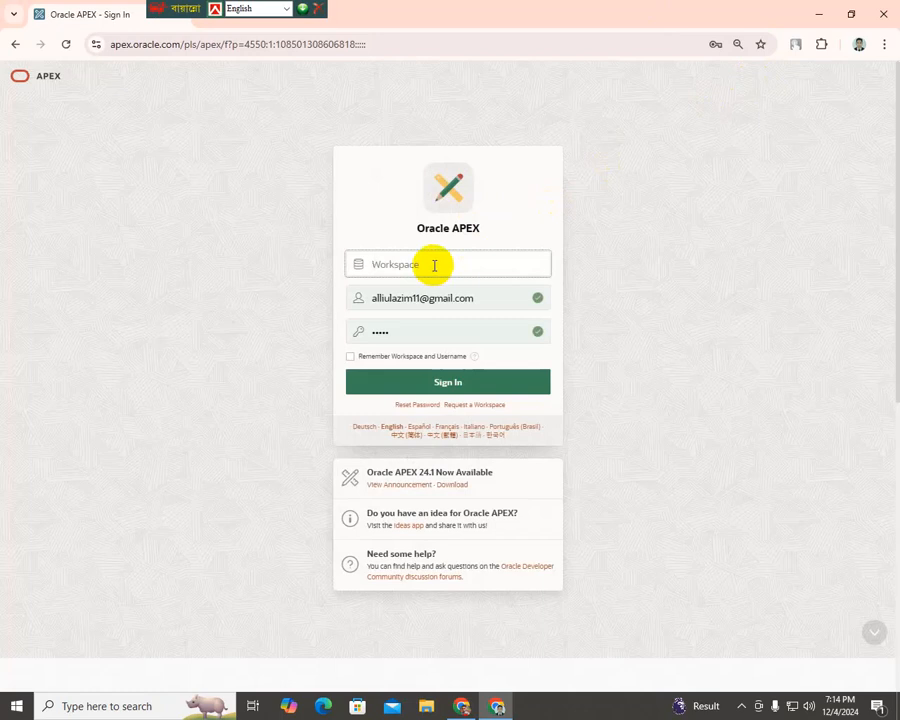
# - Try to sign in to the ISDB_BISEW1 workspace with the prefilled username and the account password
pyautogui.write('ISDB_BISEW1')
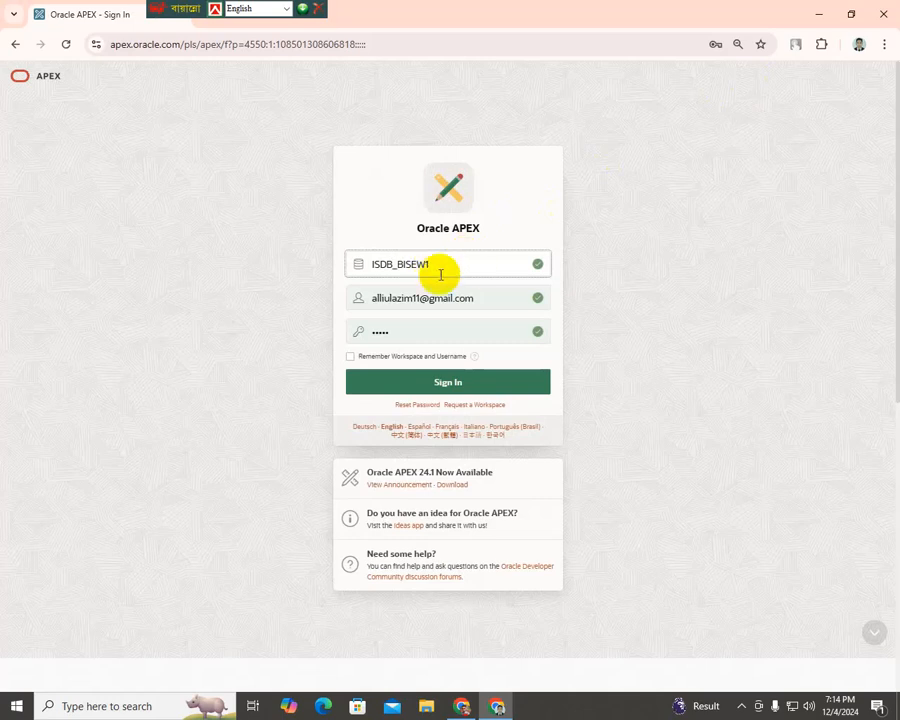
pyautogui.click(403, 333)
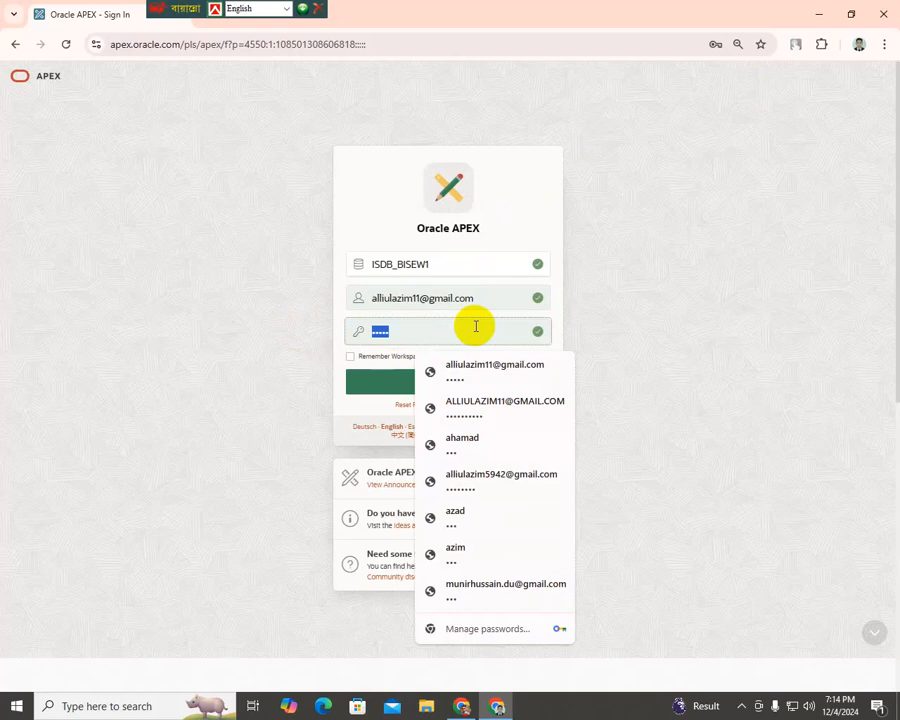
pyautogui.press('BackSpace')
pyautogui.write('••••••••')
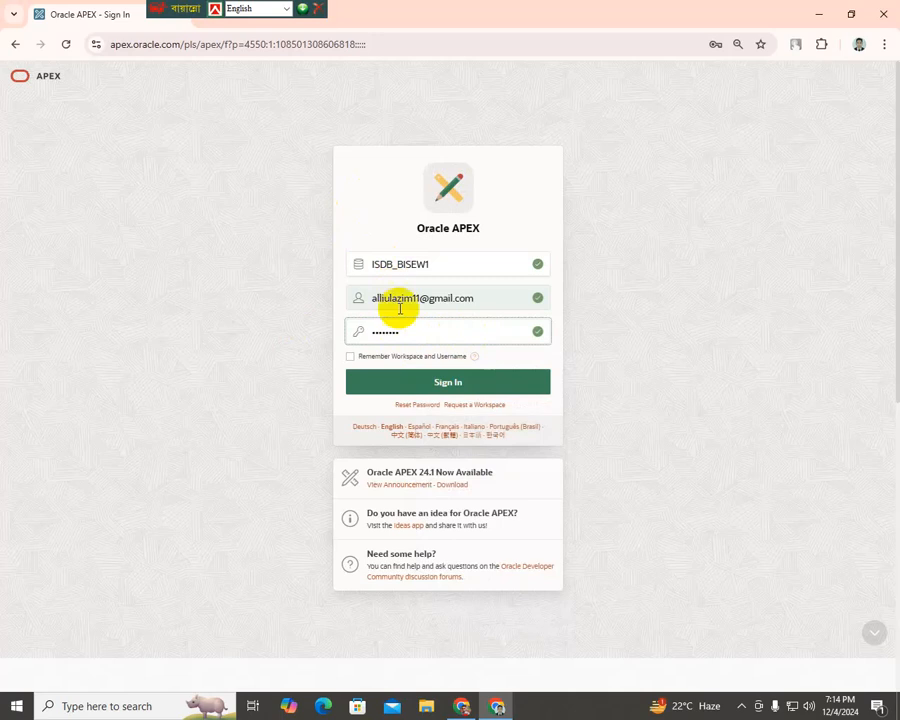
pyautogui.moveTo(372, 268); pyautogui.dragTo(442, 262)
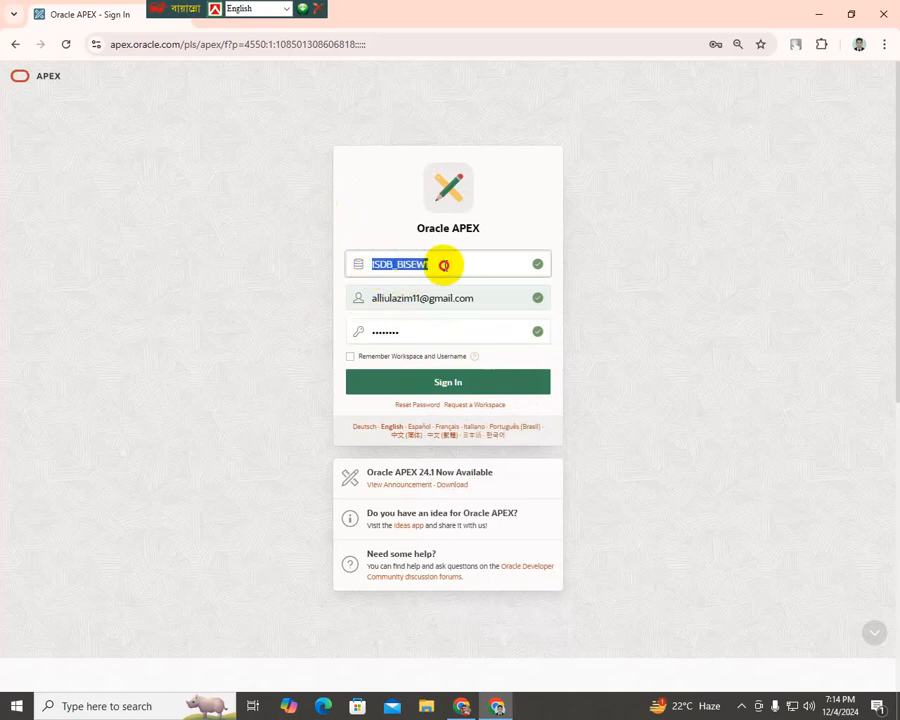
pyautogui.click(372, 298)
pyautogui.moveTo(370, 296); pyautogui.dragTo(476, 296)
pyautogui.click(372, 330)
pyautogui.moveTo(378, 330); pyautogui.dragTo(409, 331)
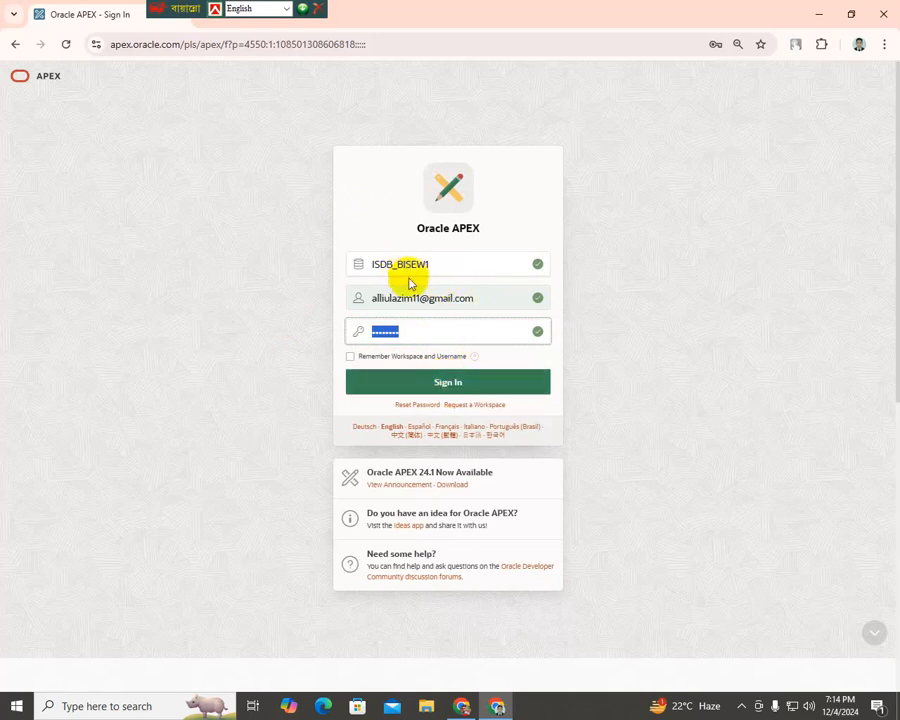
pyautogui.click(452, 384)
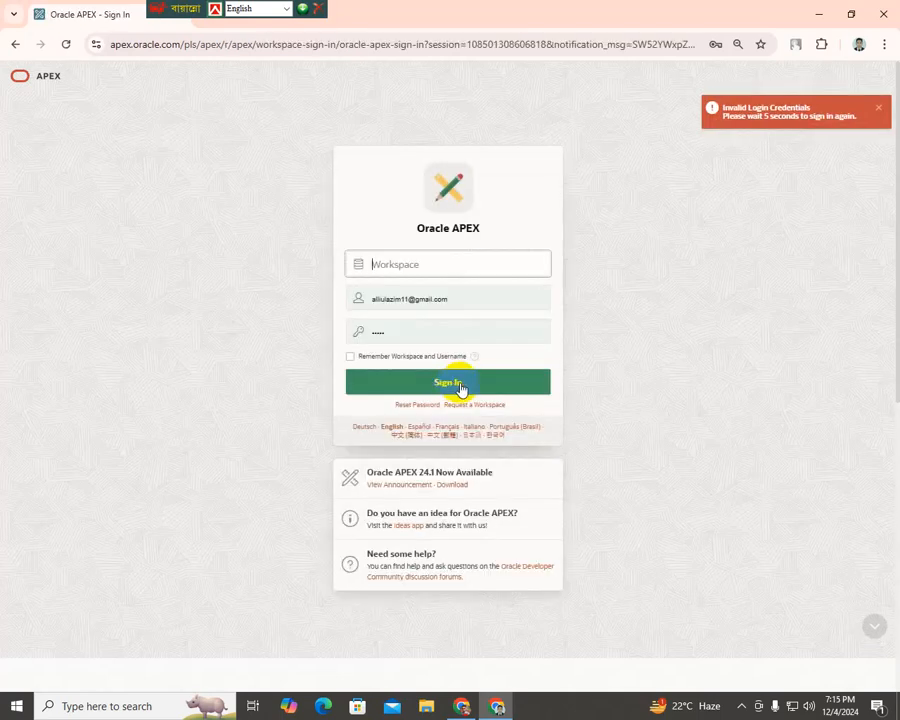
# - Enter ISDB_BISEW1 again as the workspace name in the sign-in form
pyautogui.click(420, 267)
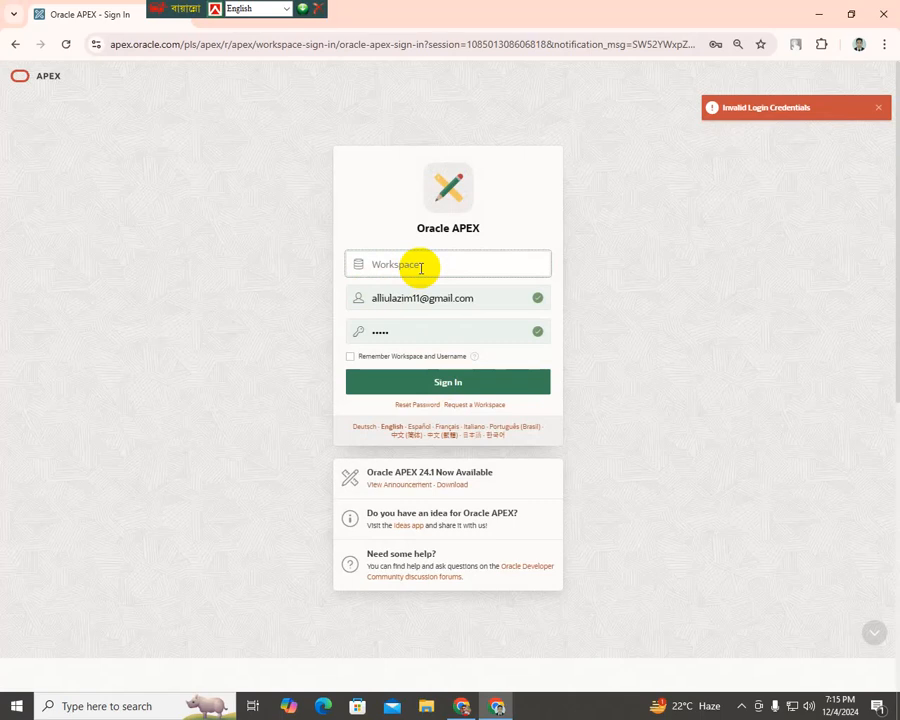
pyautogui.write('O')
pyautogui.press('BackSpace')
pyautogui.write('ISDB_BISEW1')
# - Replace the prefilled password with the account password, sign in and decline updating the password saved in the browser
pyautogui.click(410, 333)
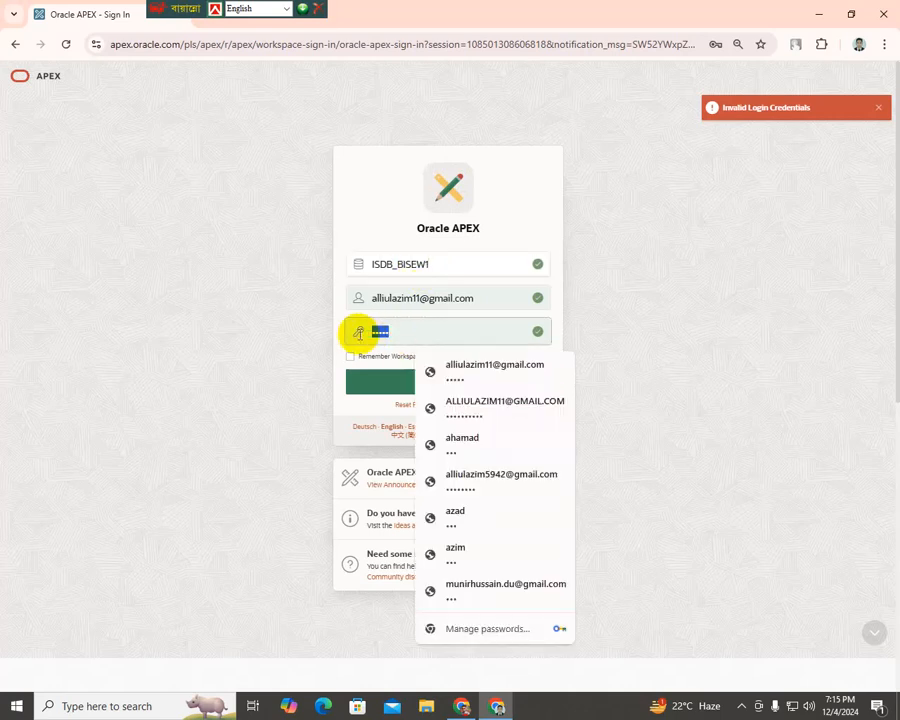
pyautogui.write('a')
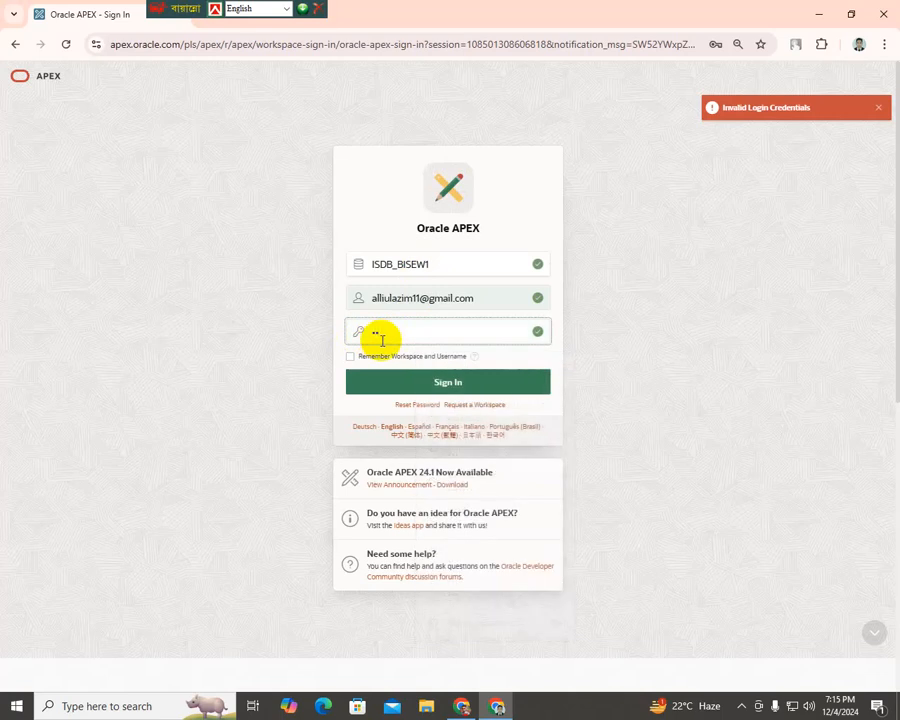
pyautogui.write('a')
pyautogui.press('BackSpace')
pyautogui.press('BackSpace')
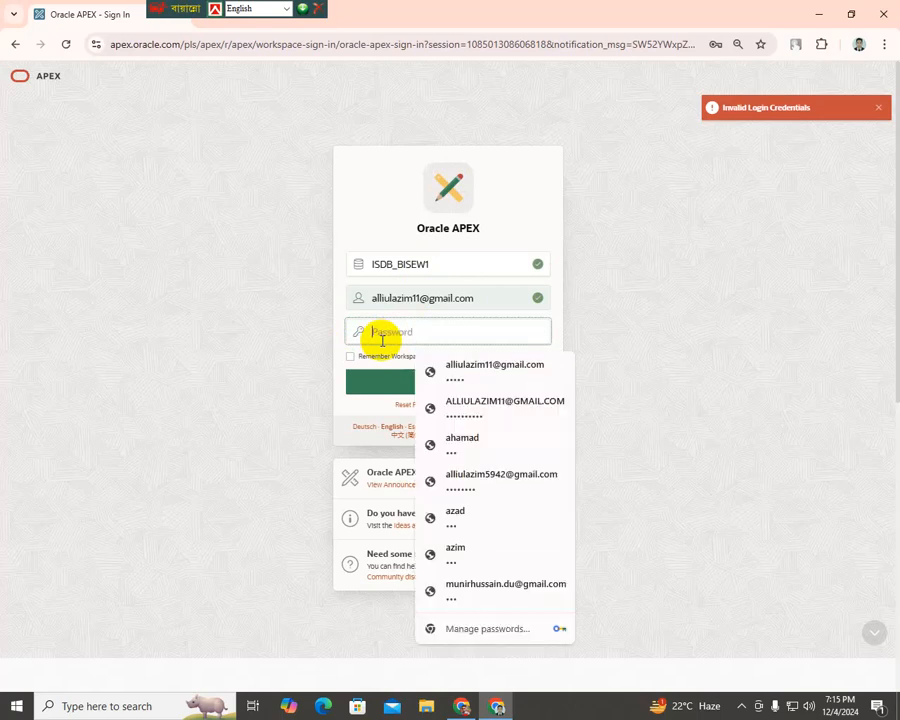
pyautogui.write('aaaa')
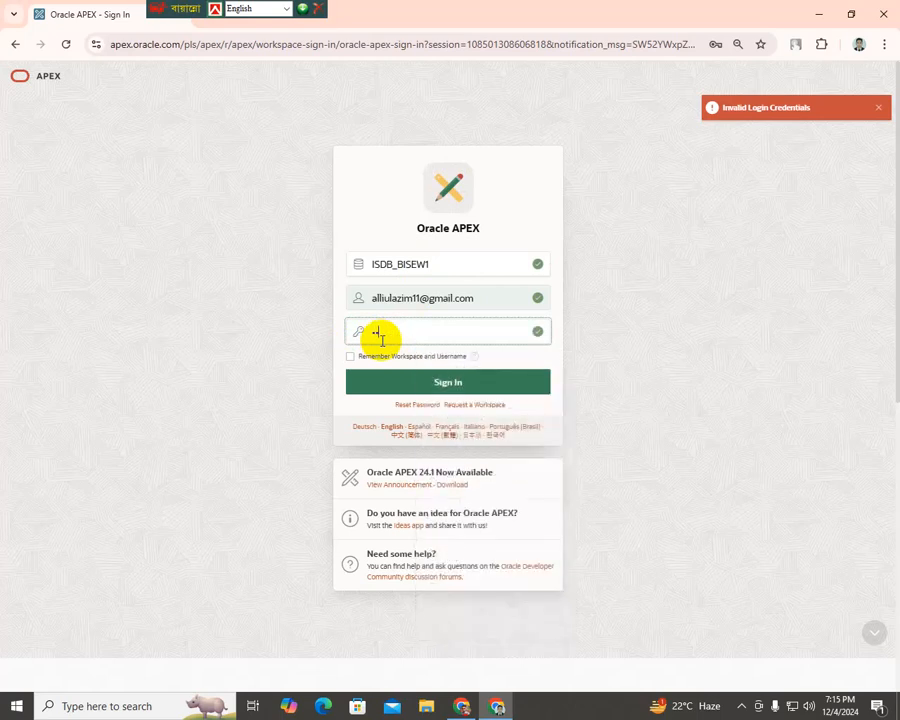
pyautogui.write('aaaa')
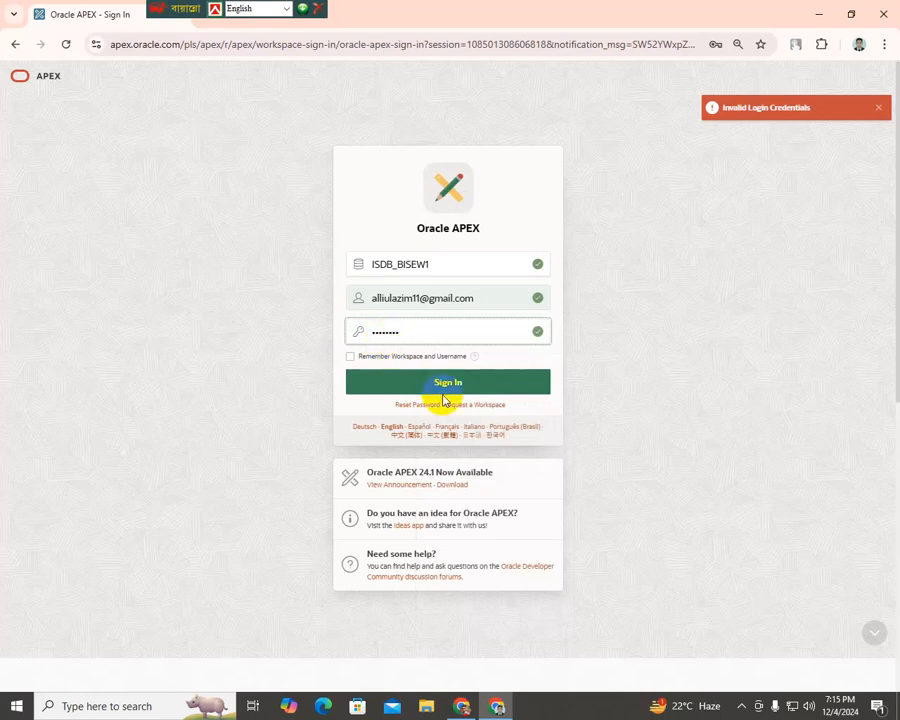
pyautogui.click(448, 385)
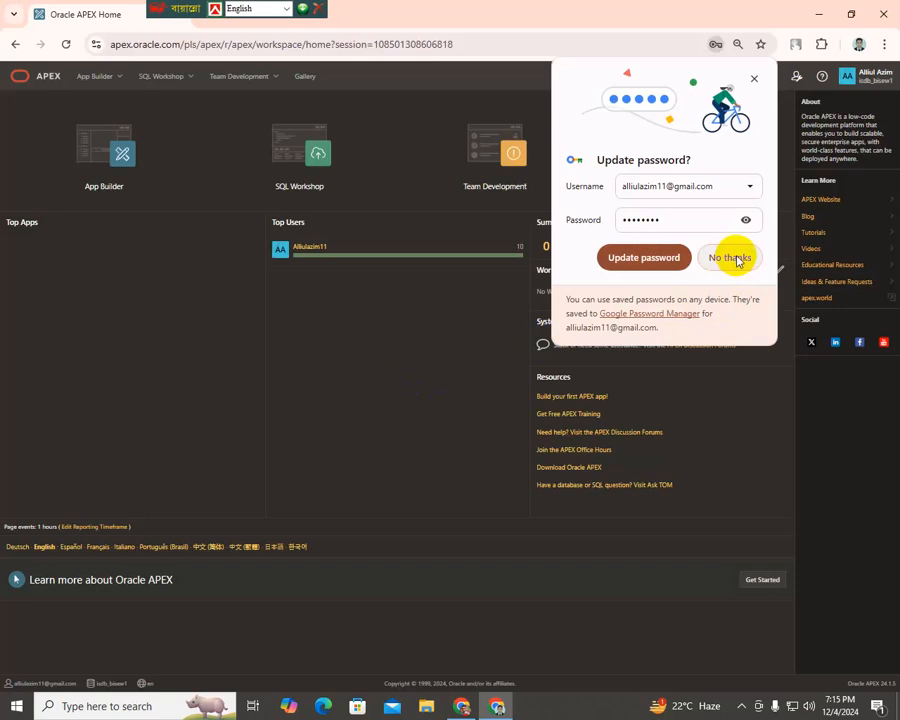
pyautogui.click(735, 259)
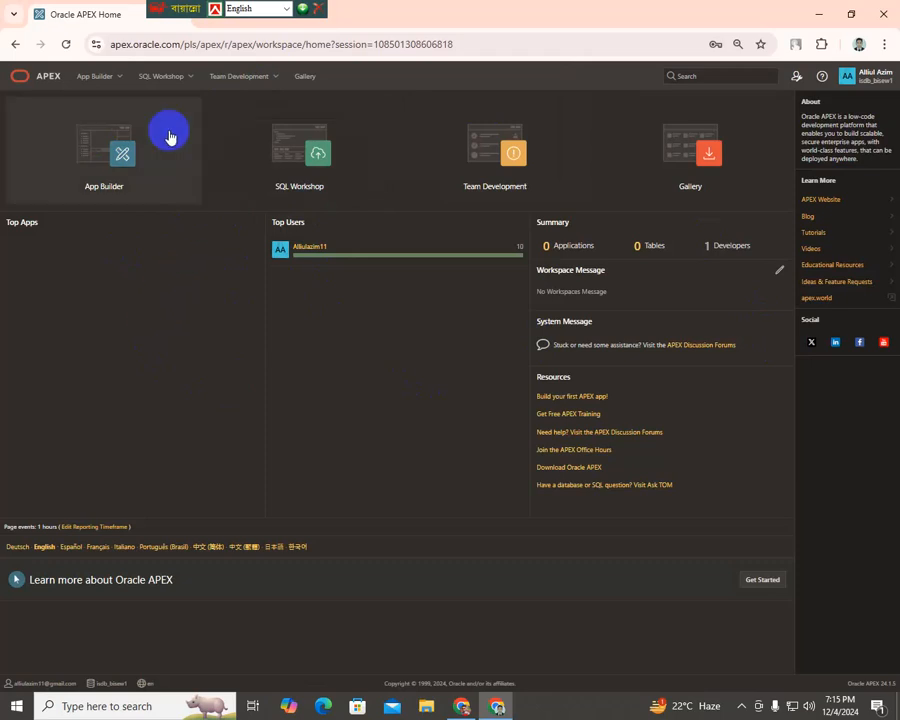
# - Start a new application from App Builder using the full Create App Wizard
pyautogui.click(113, 174)
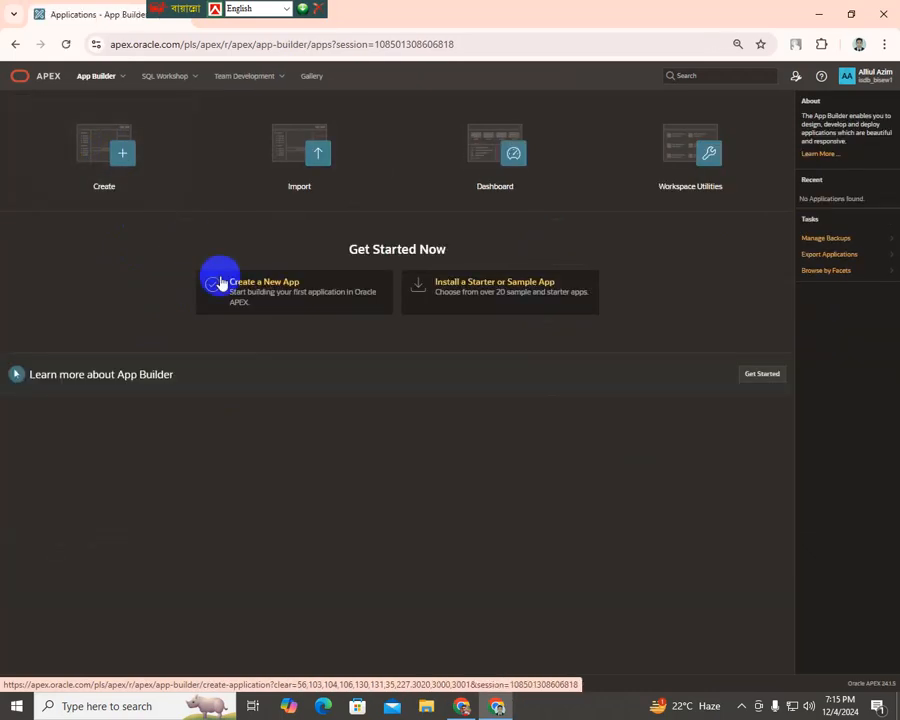
pyautogui.click(320, 293)
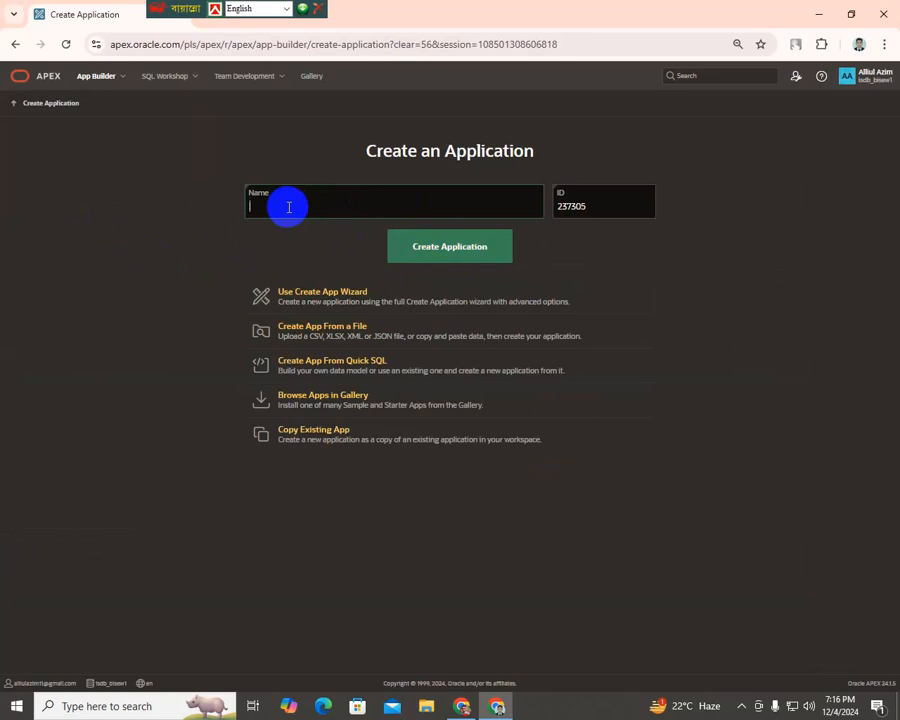
pyautogui.click(315, 303)
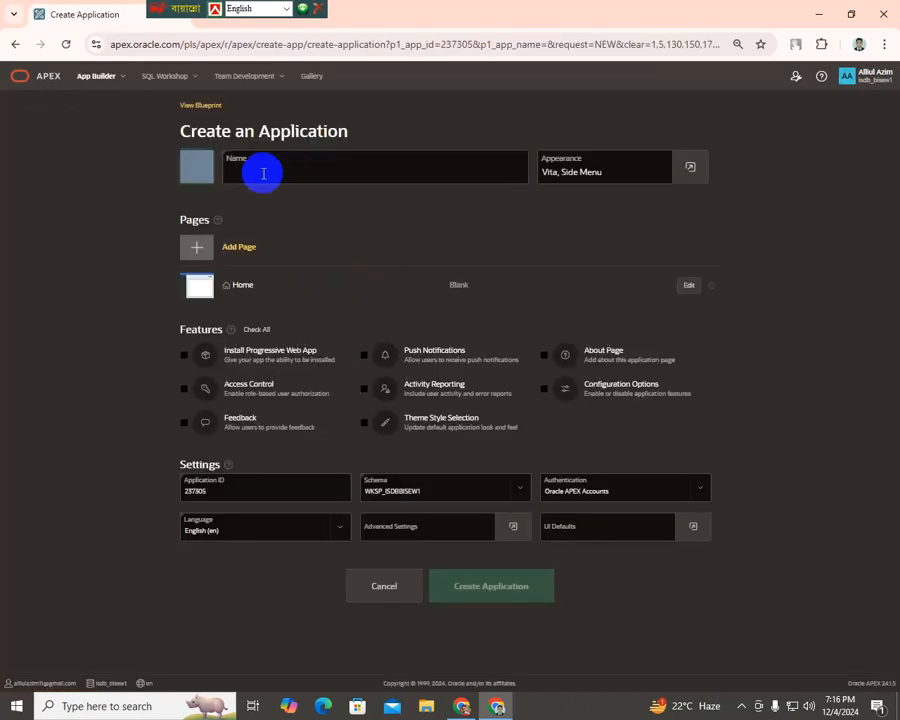
# - Name the new application Restaurant Management System
pyautogui.click(263, 173)
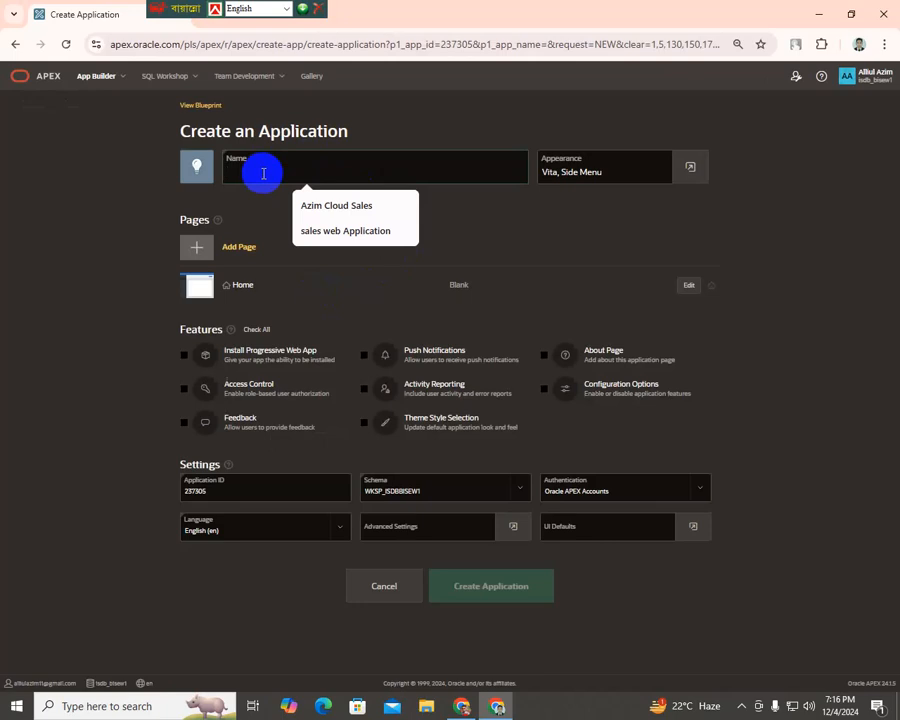
pyautogui.write('Restaurant Mana')
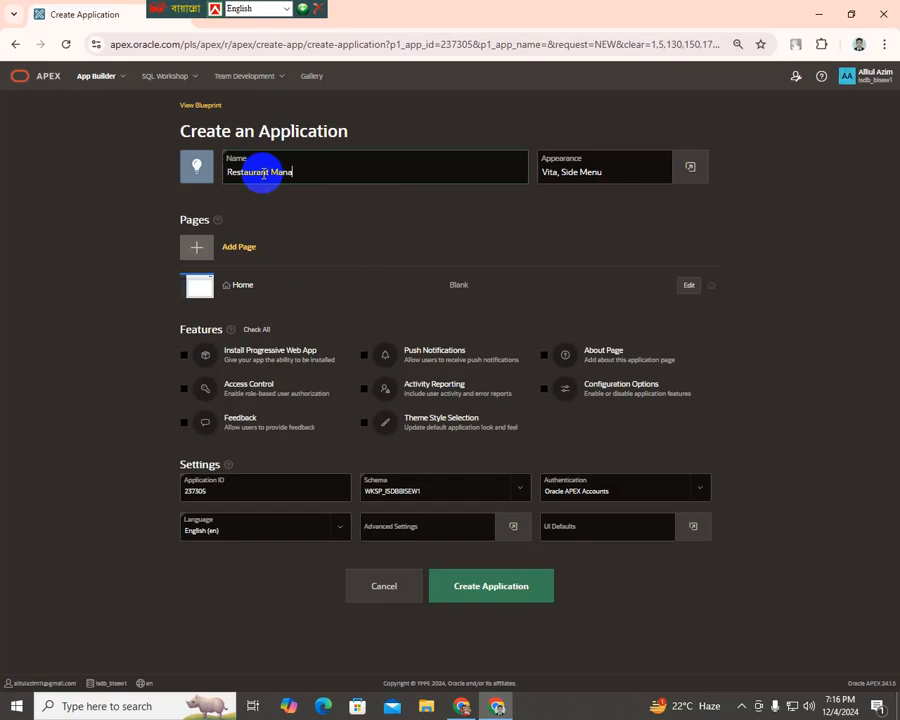
pyautogui.write('gement s')
pyautogui.write('S')
pyautogui.write('ystem')
pyautogui.write('m')
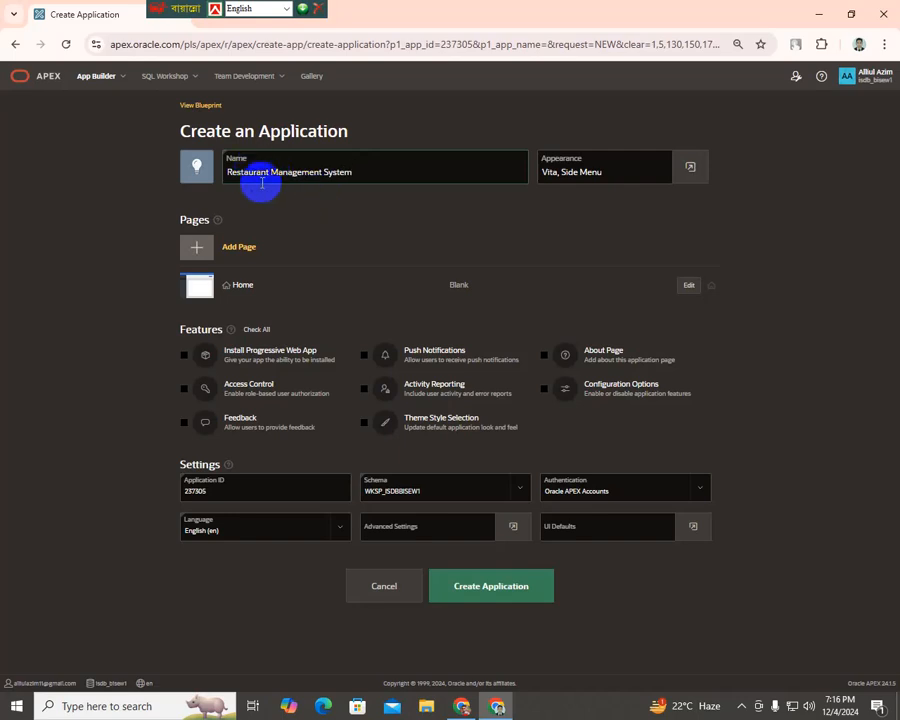
# - Upload halim.gif from the Downloads folder as the application's custom icon and save it
pyautogui.click(203, 170)
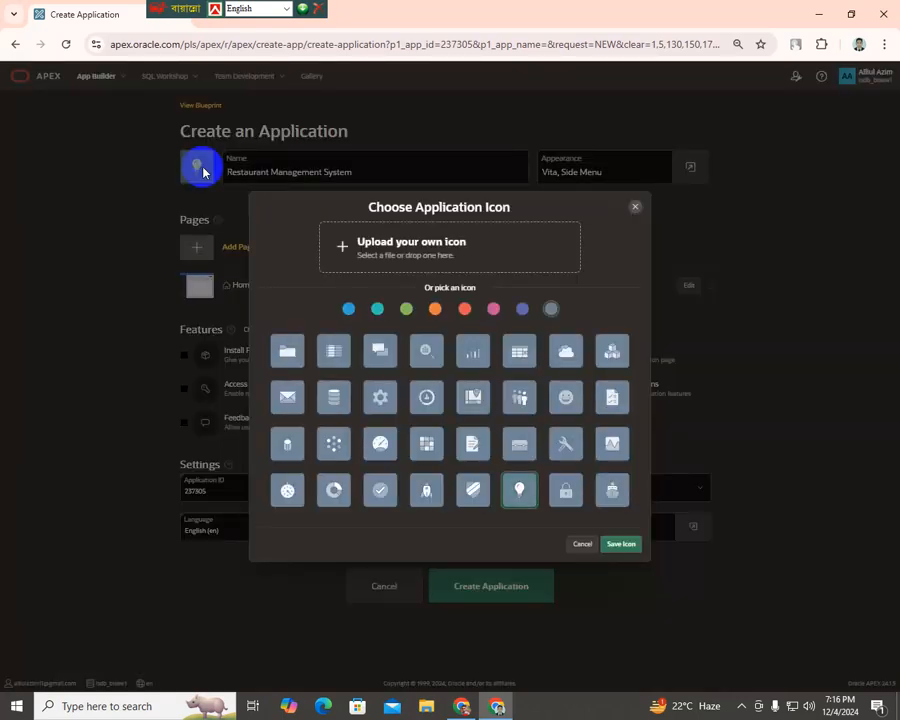
pyautogui.click(356, 243)
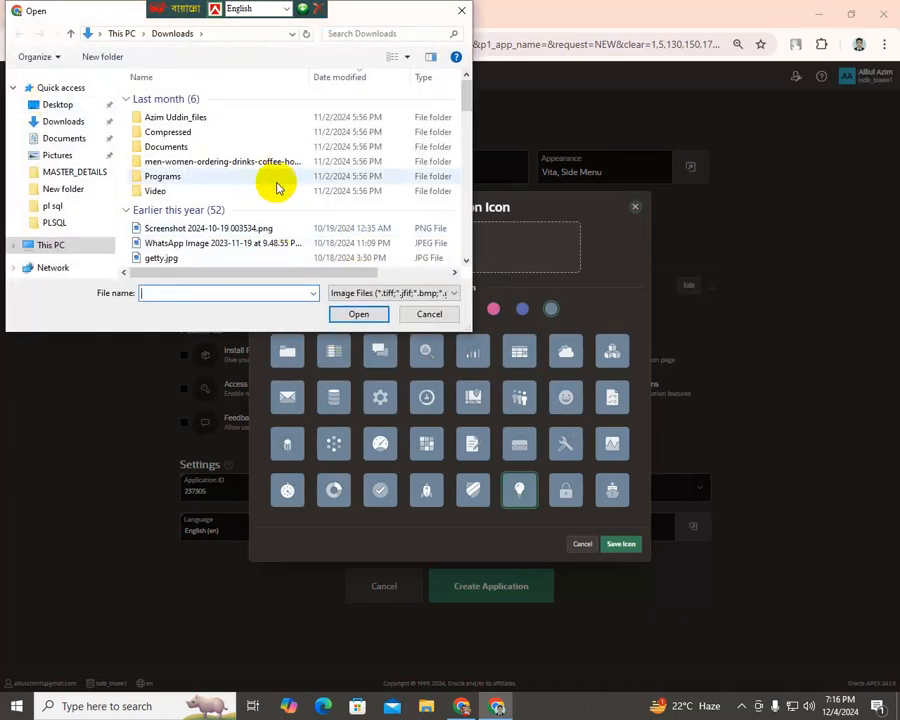
pyautogui.scroll(-5, 260, 190)
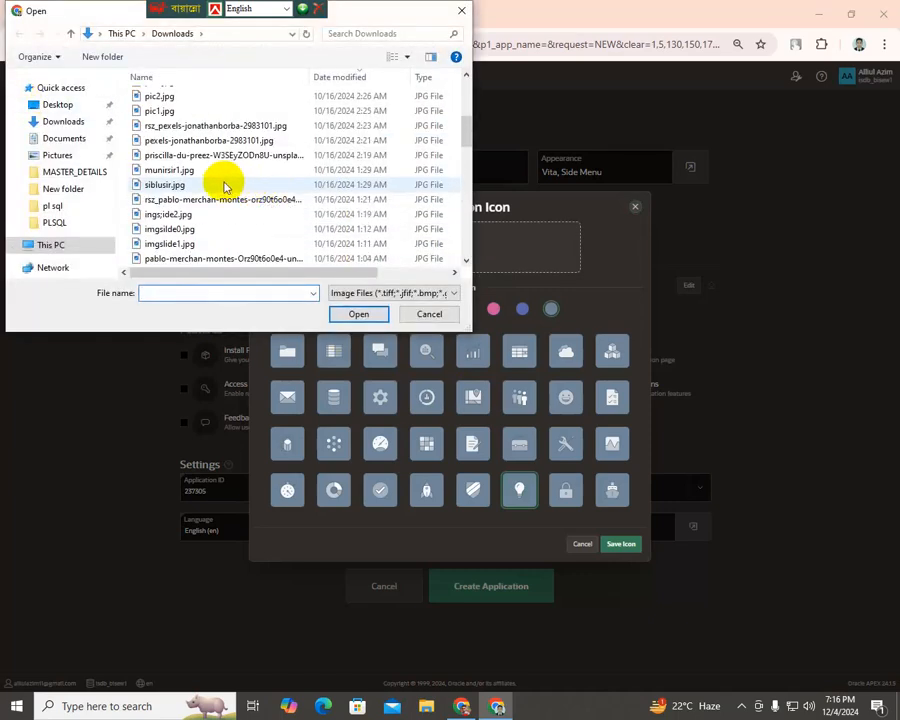
pyautogui.scroll(-2, 213, 200)
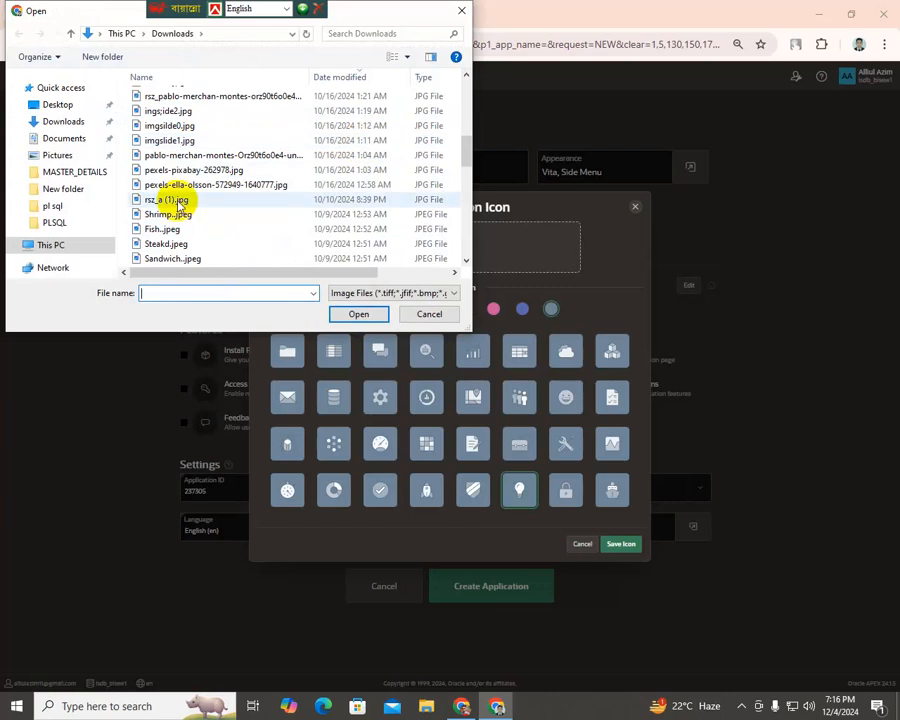
pyautogui.scroll(-3, 190, 230)
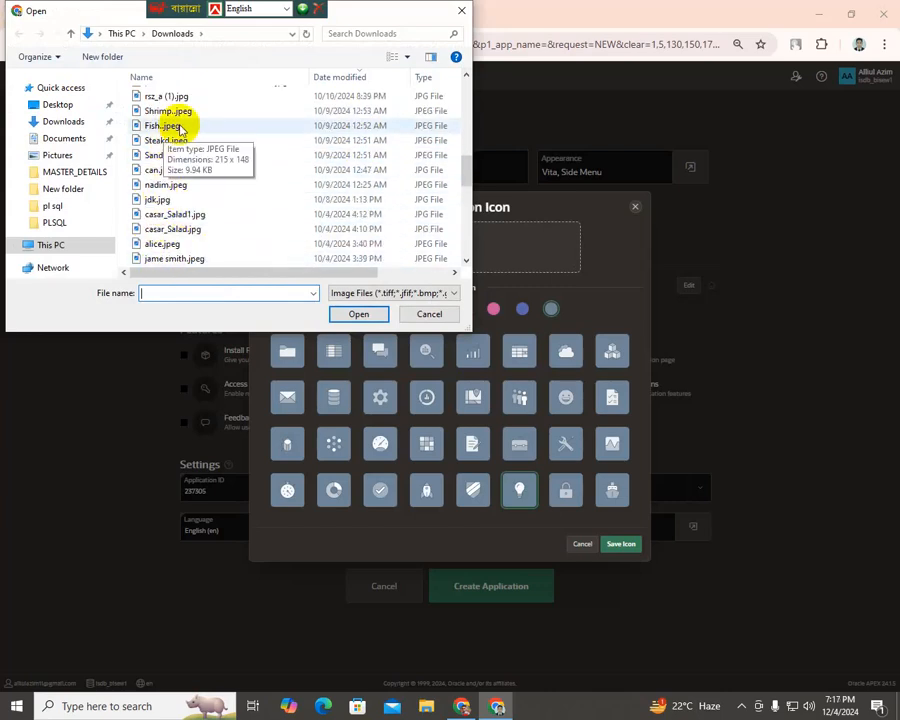
pyautogui.scroll(-3, 176, 135)
pyautogui.scroll(-8, 196, 228)
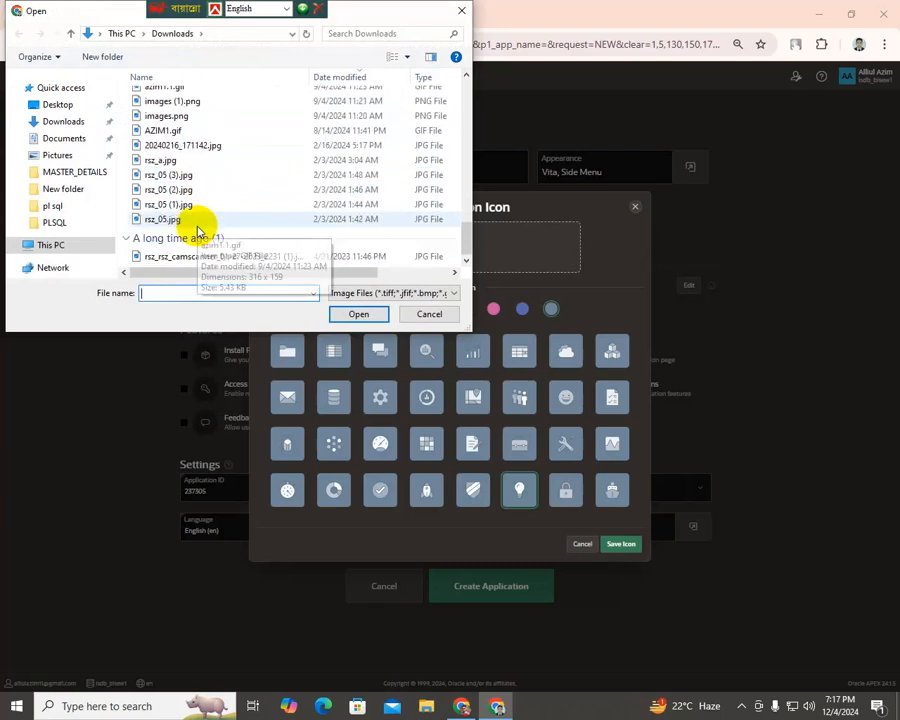
pyautogui.scroll(15, 197, 230)
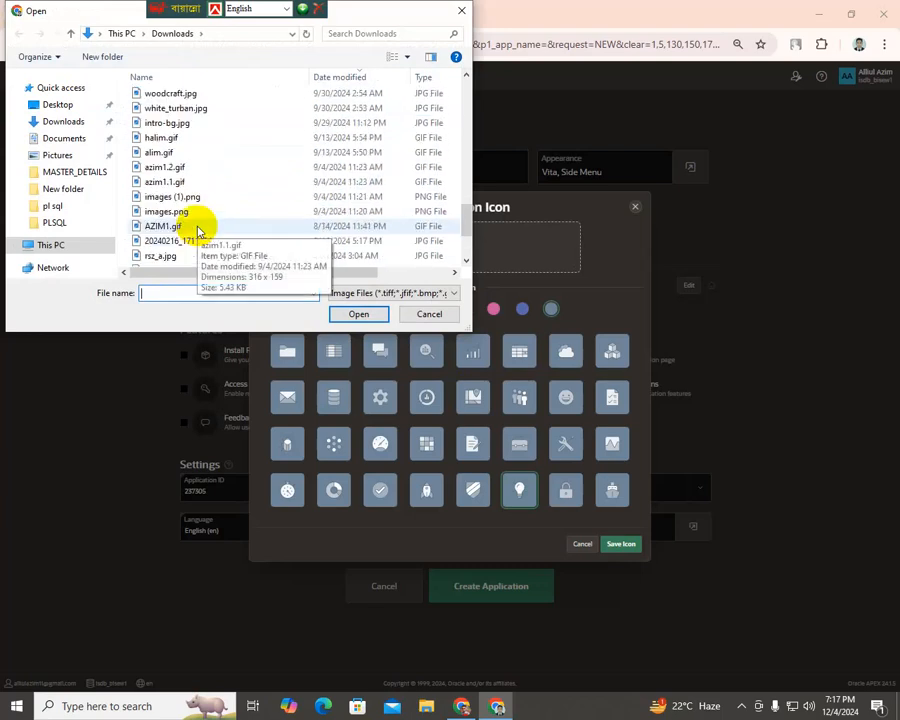
pyautogui.scroll(5, 197, 230)
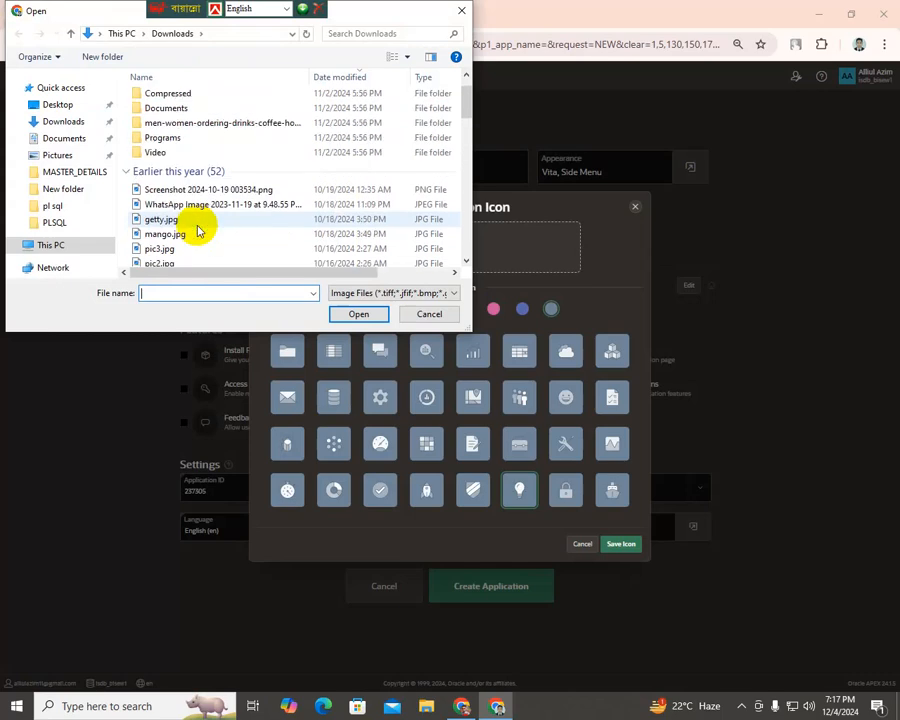
pyautogui.click(64, 122)
pyautogui.scroll(-4, 231, 175)
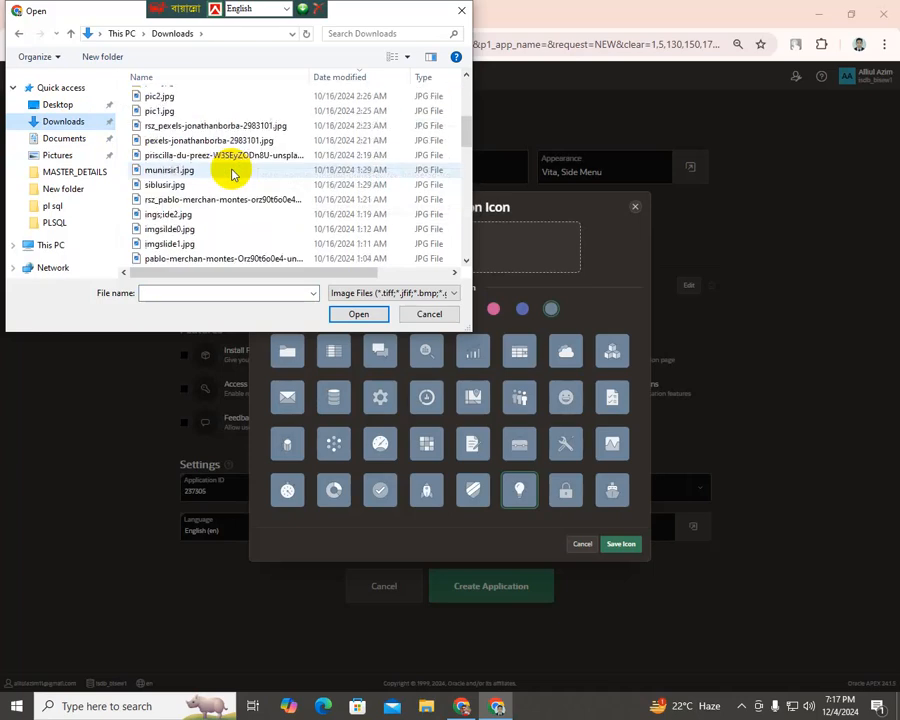
pyautogui.scroll(-2, 231, 174)
pyautogui.scroll(-10, 231, 174)
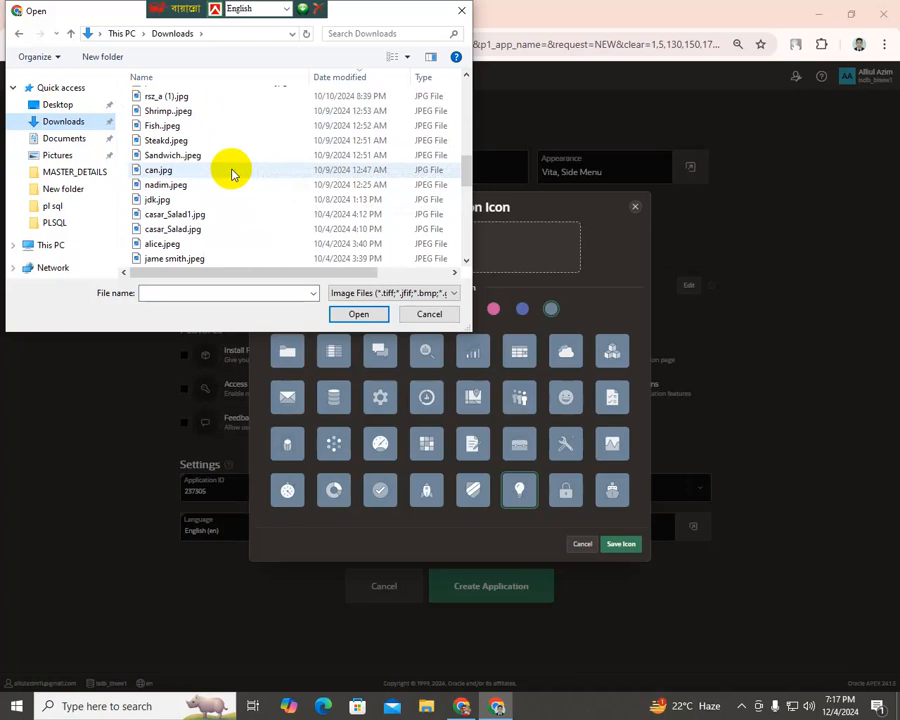
pyautogui.scroll(-2, 231, 174)
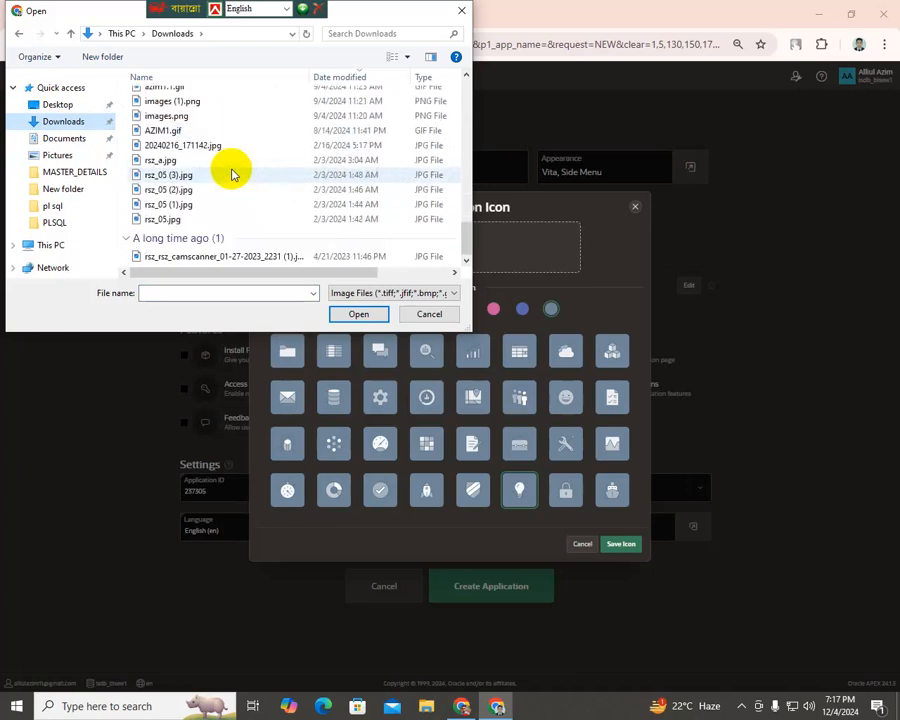
pyautogui.scroll(15, 203, 190)
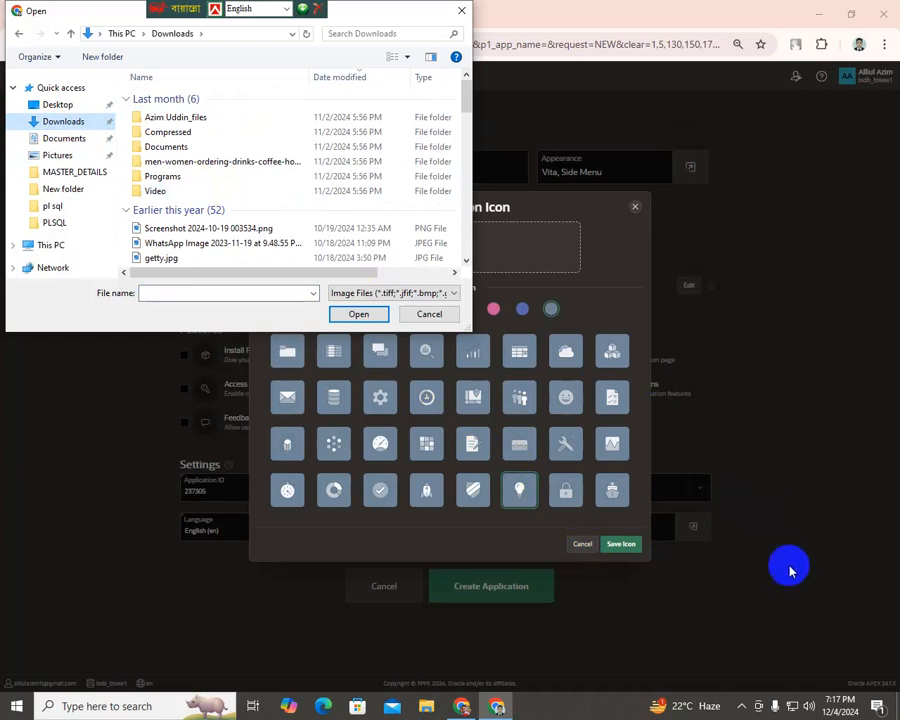
pyautogui.scroll(-8, 158, 150)
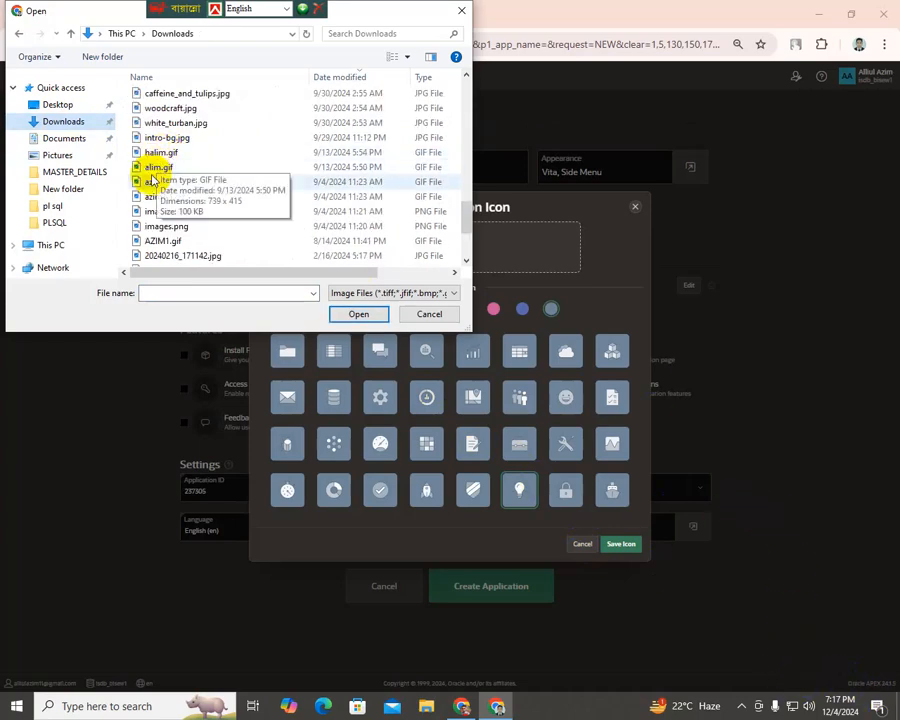
pyautogui.click(141, 153)
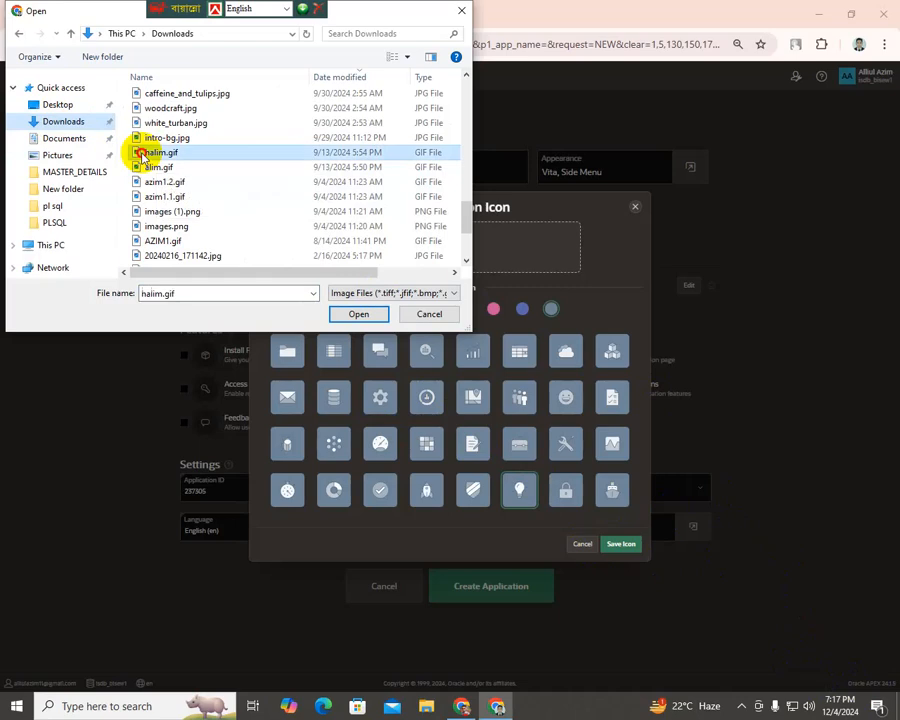
pyautogui.click(359, 315)
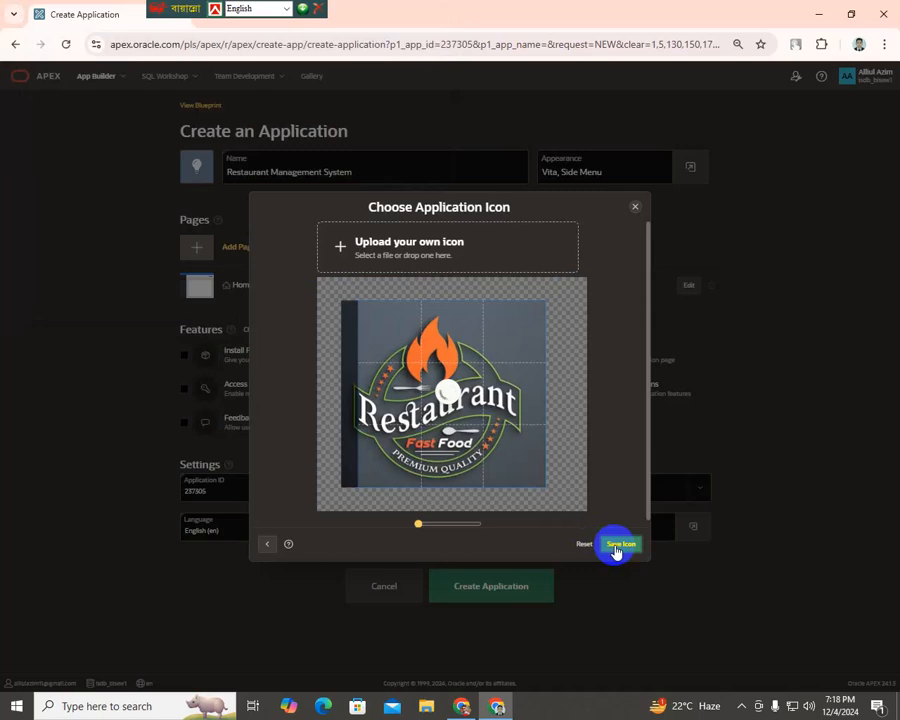
pyautogui.click(619, 545)
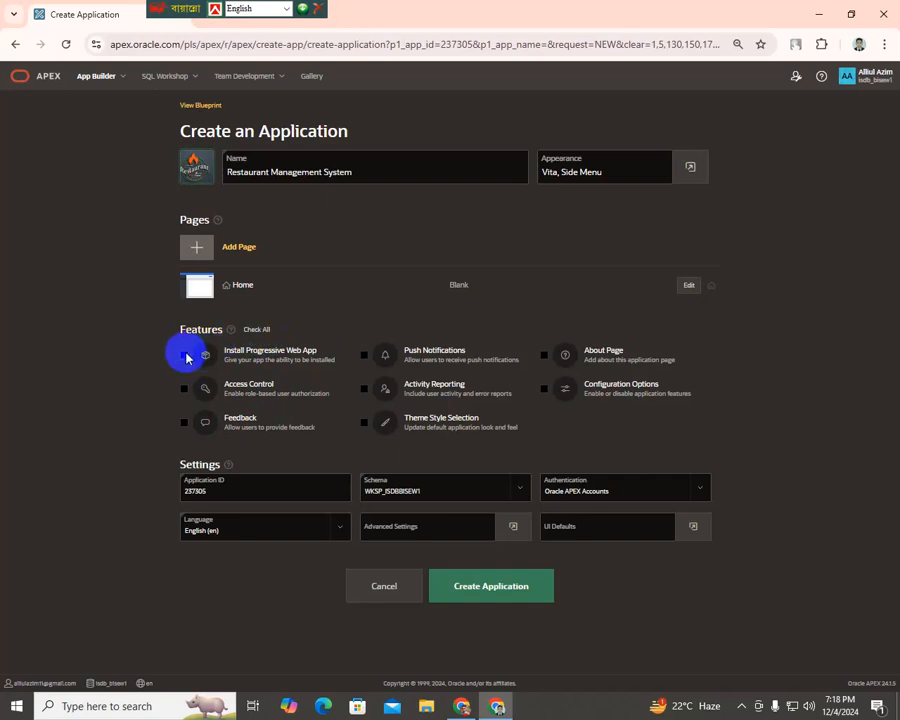
# - Enable the Install Progressive Web App feature and create the application
pyautogui.click(185, 358)
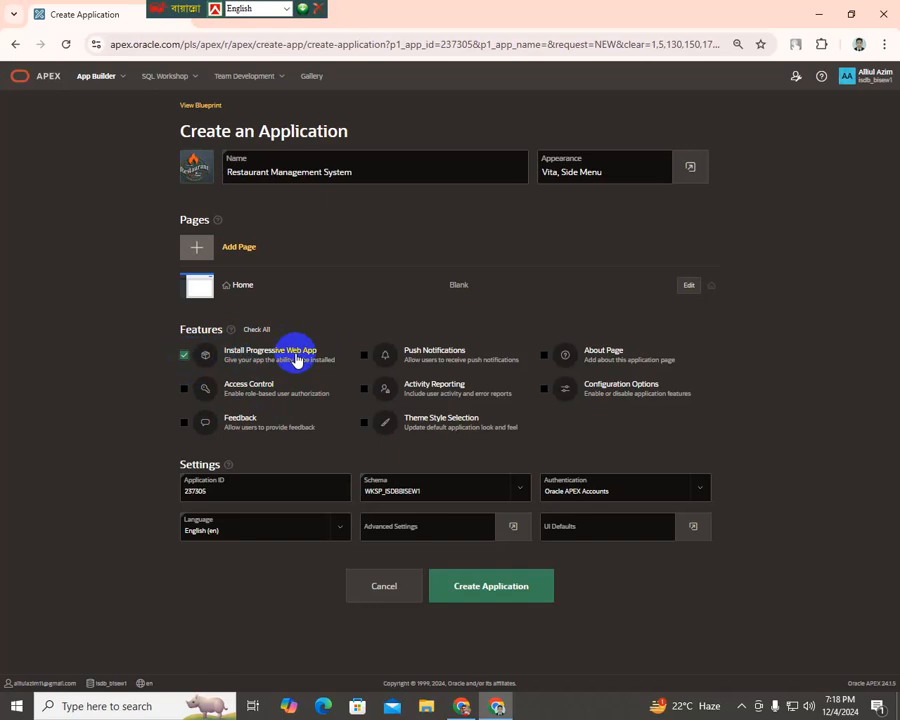
pyautogui.click(483, 595)
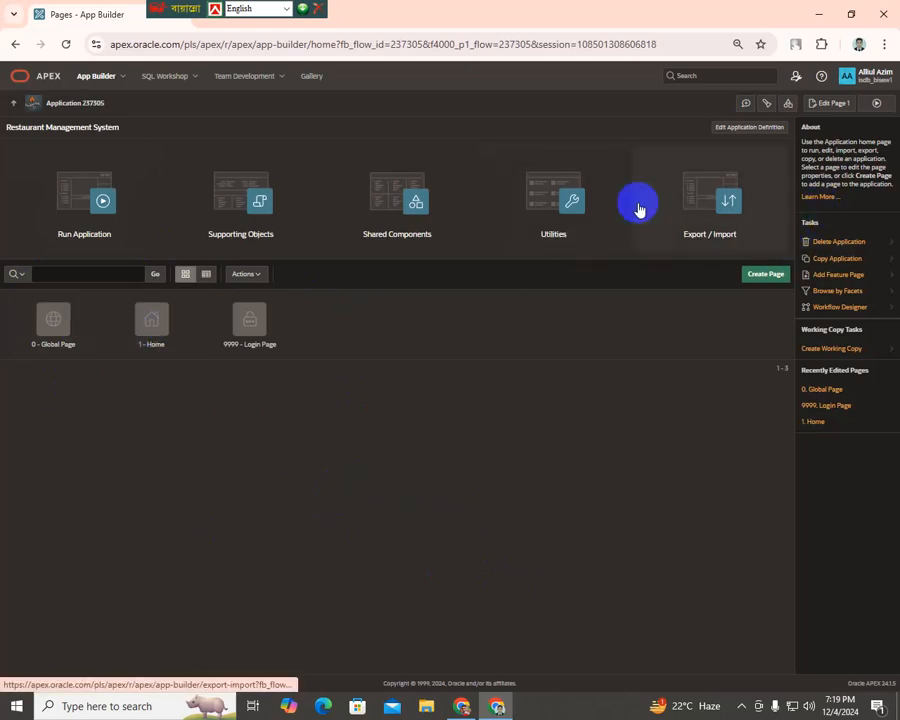
# - Run the Home page from Page Designer and sign in with the account password, declining to update the saved password
pyautogui.click(167, 338)
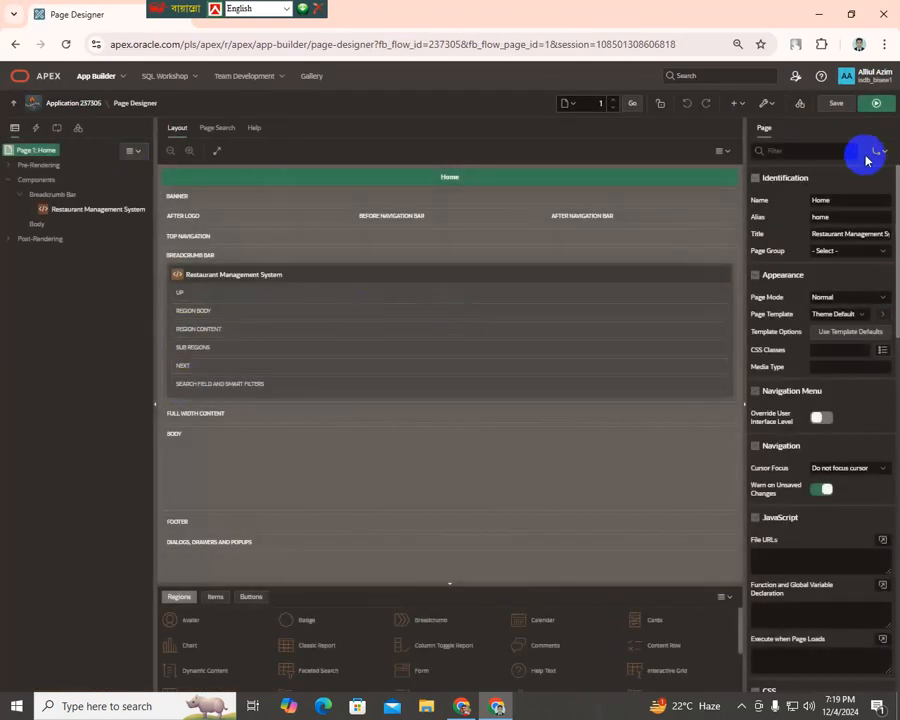
pyautogui.click(874, 103)
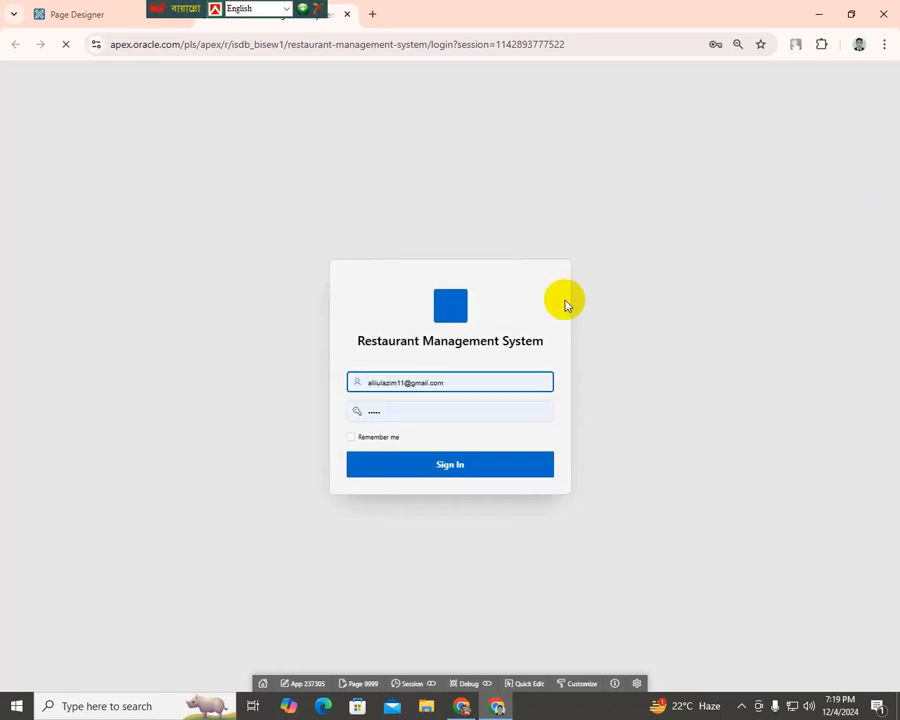
pyautogui.click(378, 412)
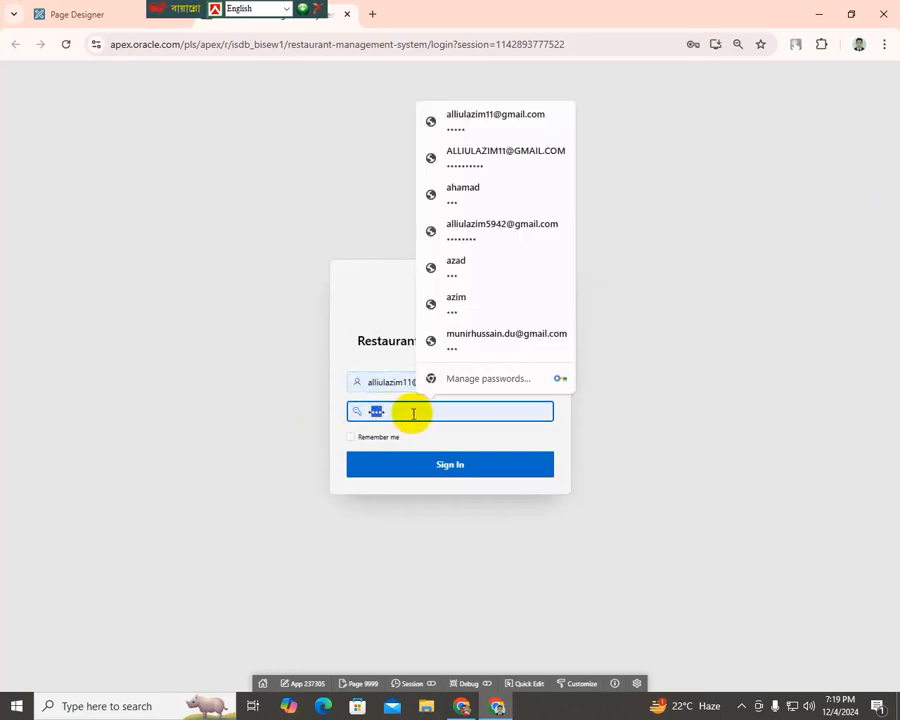
pyautogui.write('1')
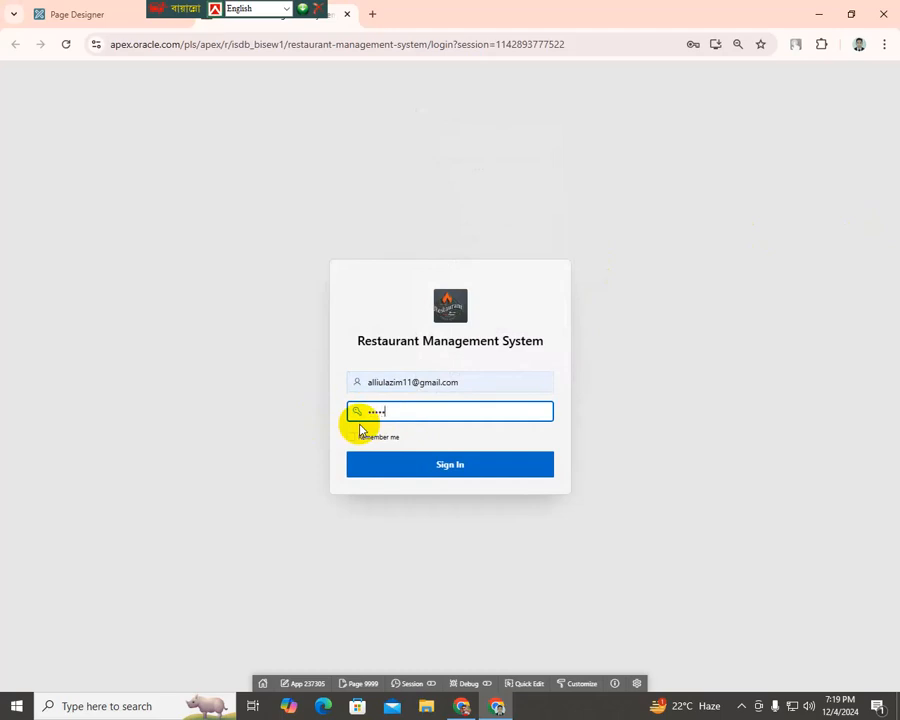
pyautogui.click(438, 467)
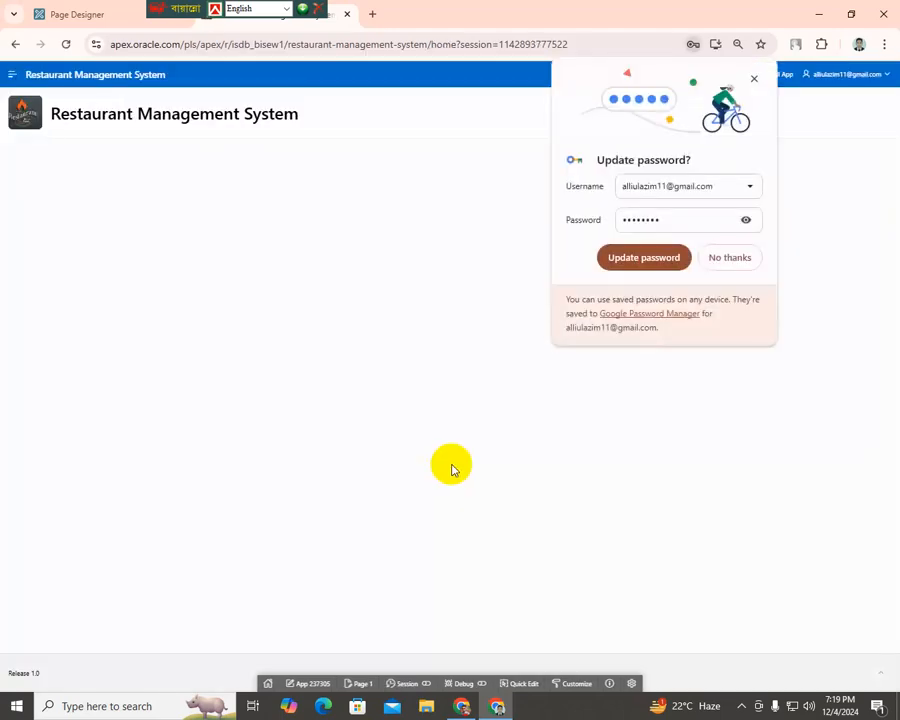
pyautogui.click(729, 257)
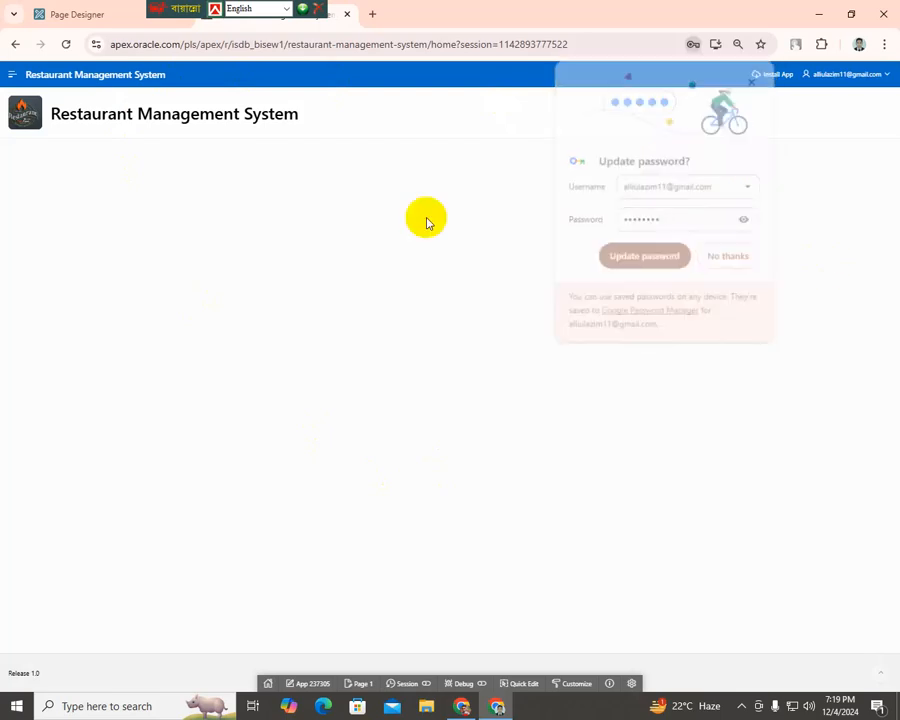
# - Expand the running application's navigation menu and choose its Home entry
pyautogui.click(12, 74)
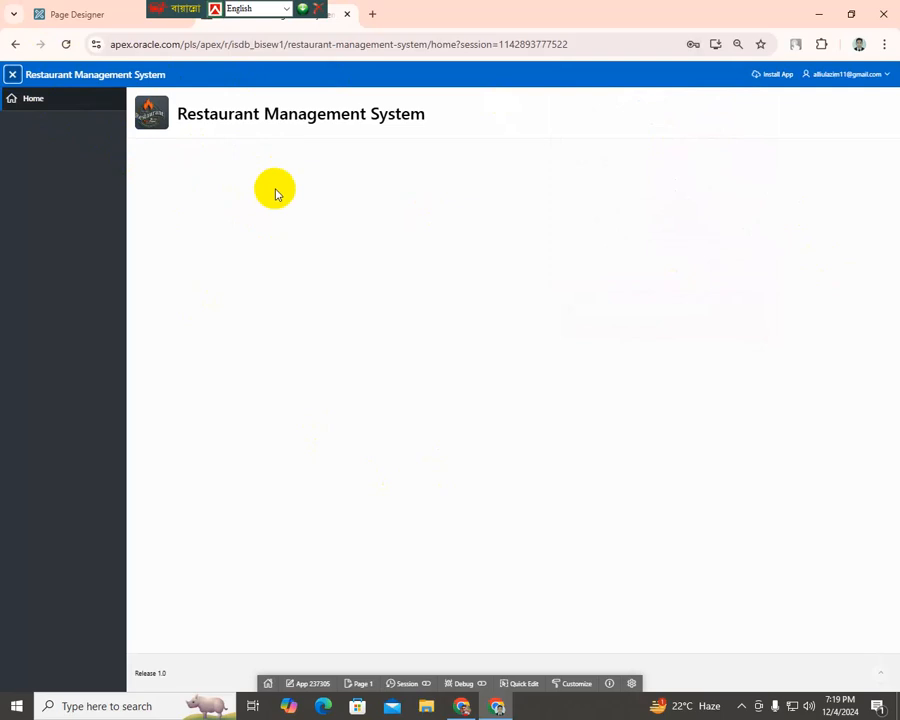
pyautogui.click(14, 98)
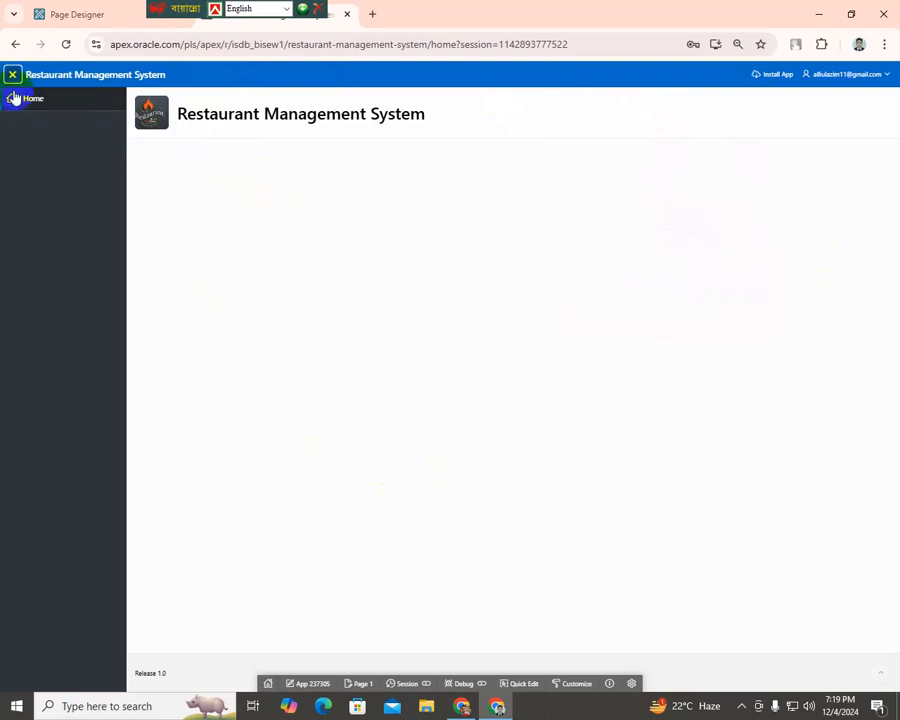